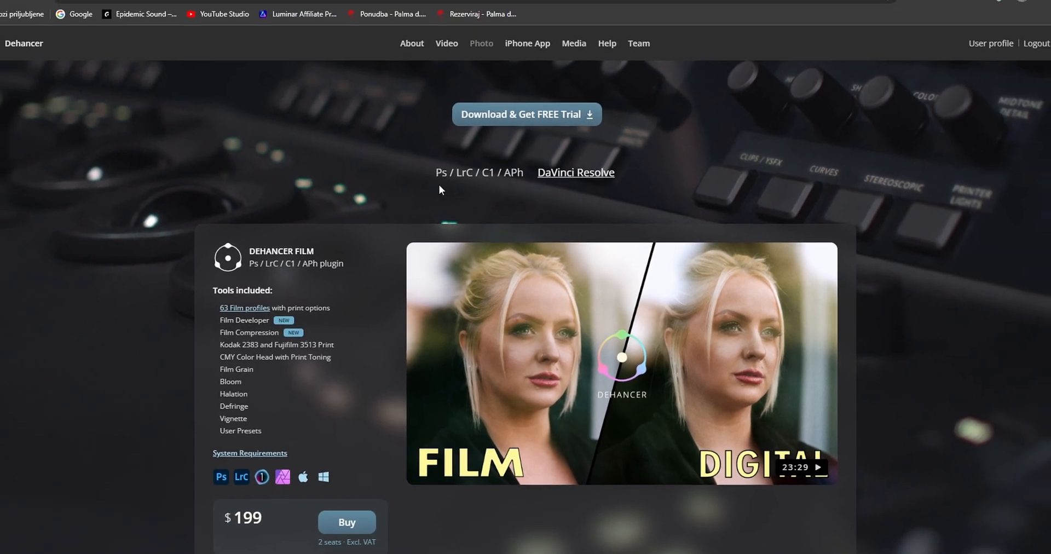
Look over the Dehancer Film plugin's store page down to the featured reviews
{"action": "scroll", "coordinate": [904, 219], "scroll_direction": "down", "scroll_amount": 5}
{"action": "scroll", "coordinate": [905, 224], "scroll_direction": "down", "scroll_amount": 10}
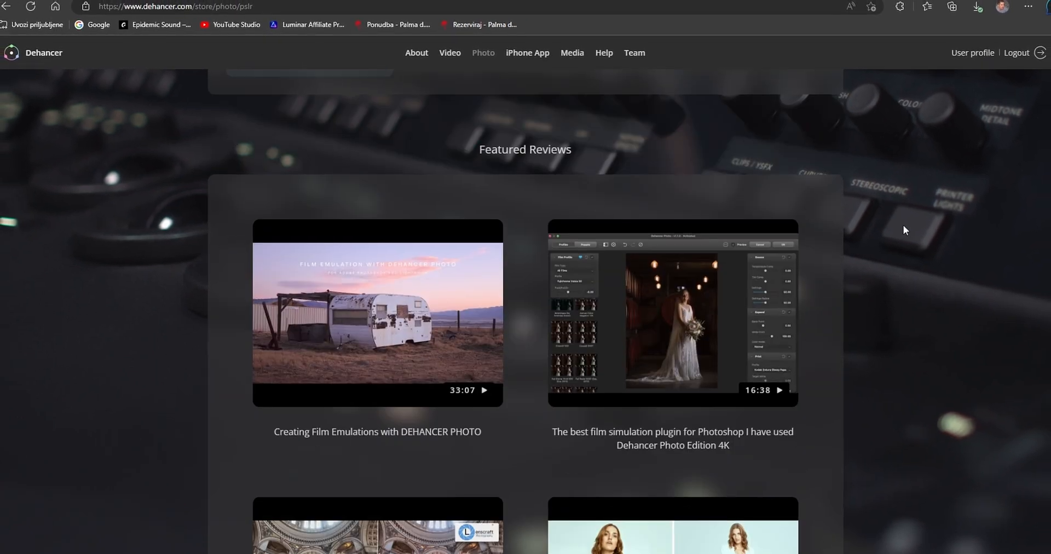
{"action": "scroll", "coordinate": [898, 225], "scroll_direction": "up", "scroll_amount": 5}
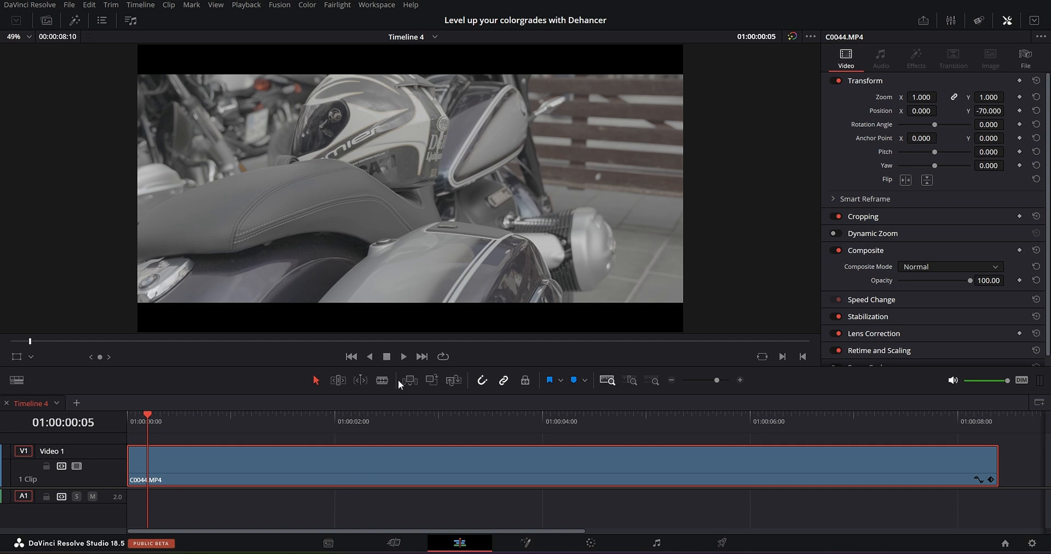
In DaVinci Resolve, move the playhead to 01:00:03:21 and open clip C0044.MP4 for color grading
{"action": "left_click", "coordinate": [349, 421]}
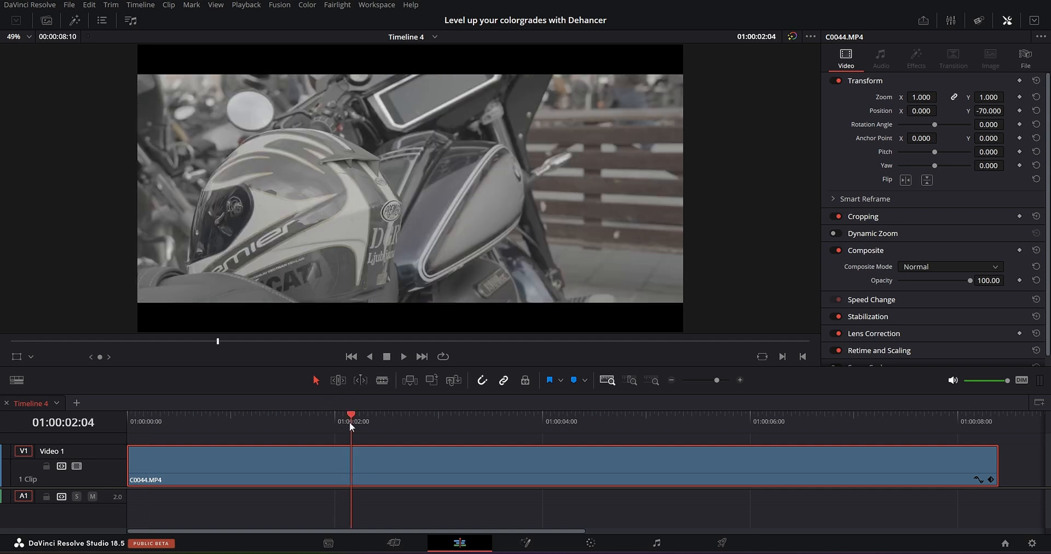
{"action": "left_click", "coordinate": [399, 421]}
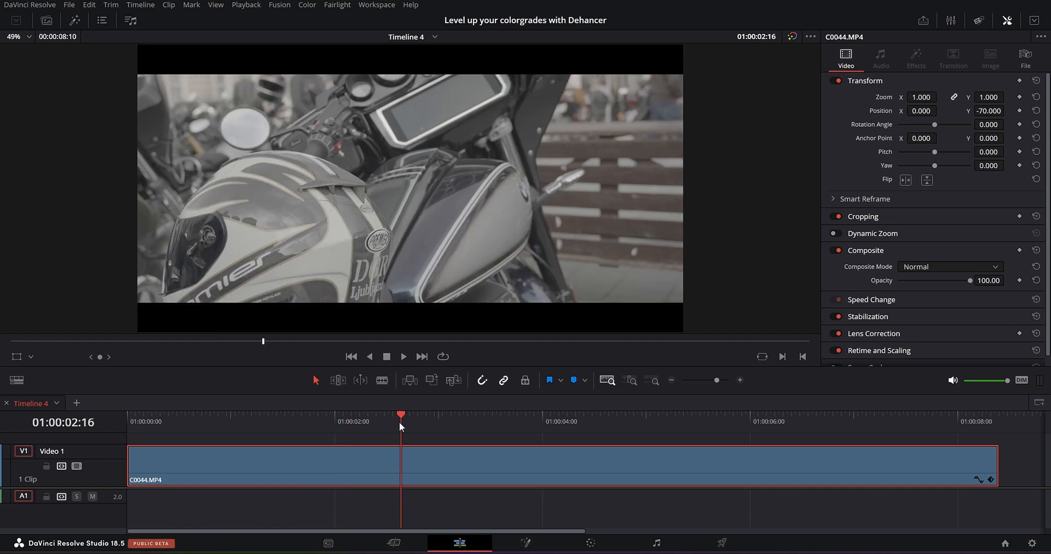
{"action": "left_click_drag", "start_coordinate": [399, 421], "coordinate": [527, 432]}
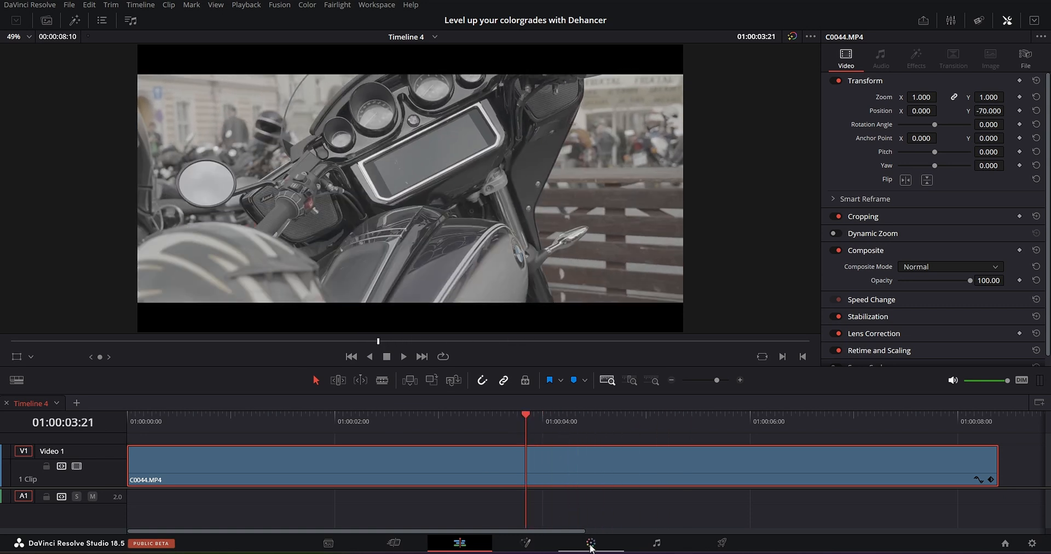
{"action": "left_click", "coordinate": [591, 543]}
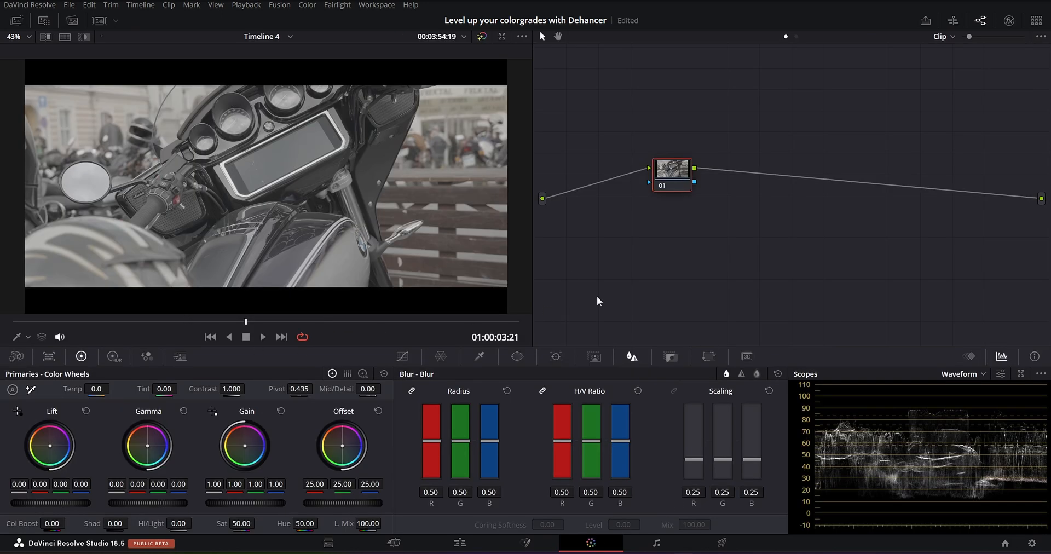
{"action": "left_click_drag", "start_coordinate": [664, 156], "coordinate": [639, 159]}
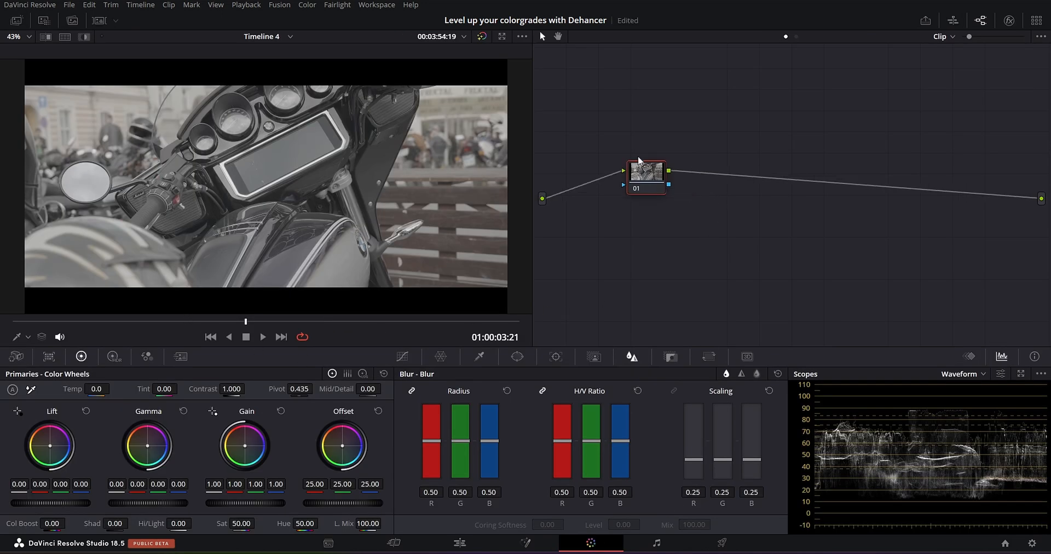
Try DaVinci YRGB Color Managed in the project's color management settings, switch color science back to DaVinci YRGB, and save
{"action": "left_click", "coordinate": [1032, 544]}
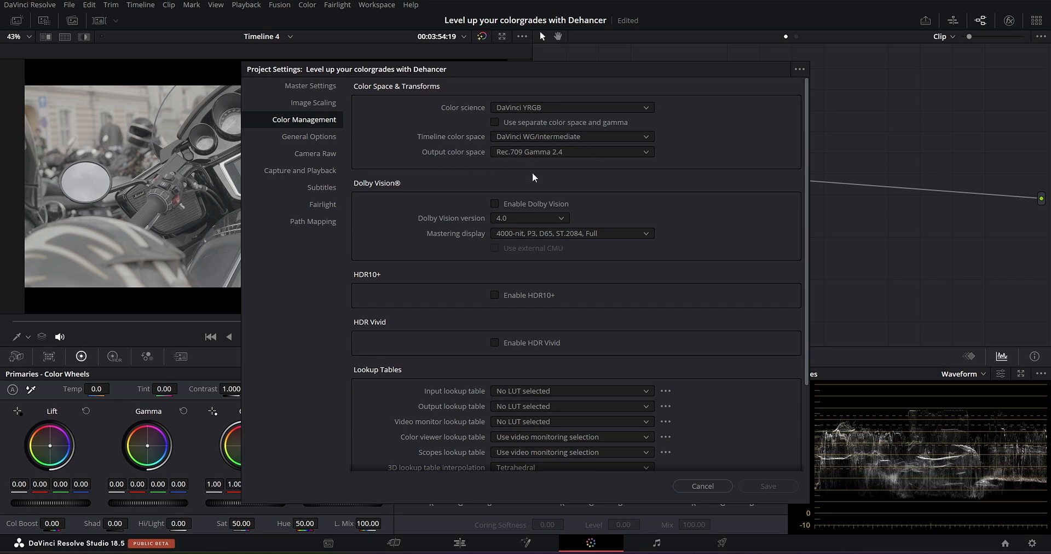
{"action": "left_click", "coordinate": [560, 108]}
{"action": "left_click", "coordinate": [536, 136]}
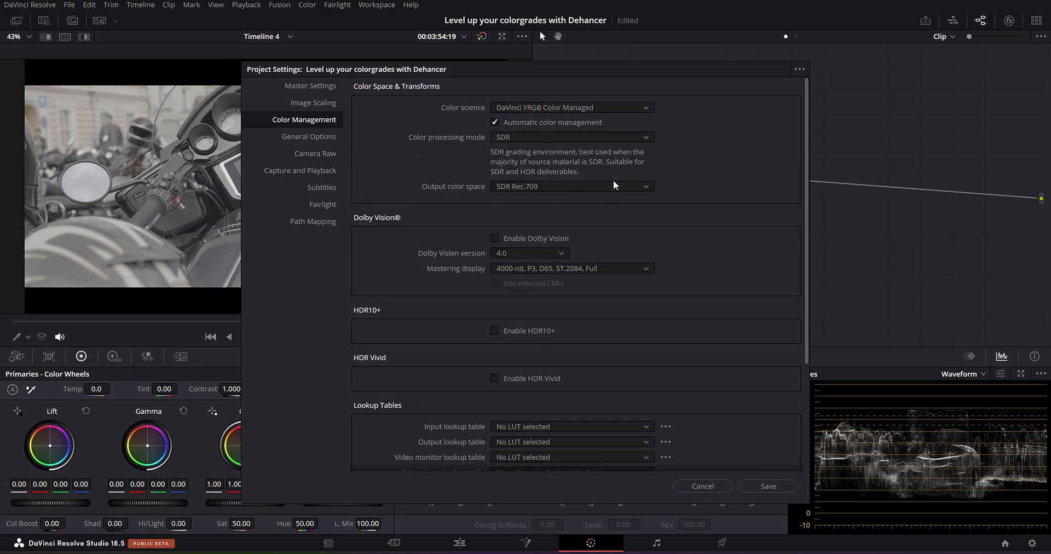
{"action": "left_click", "coordinate": [592, 107]}
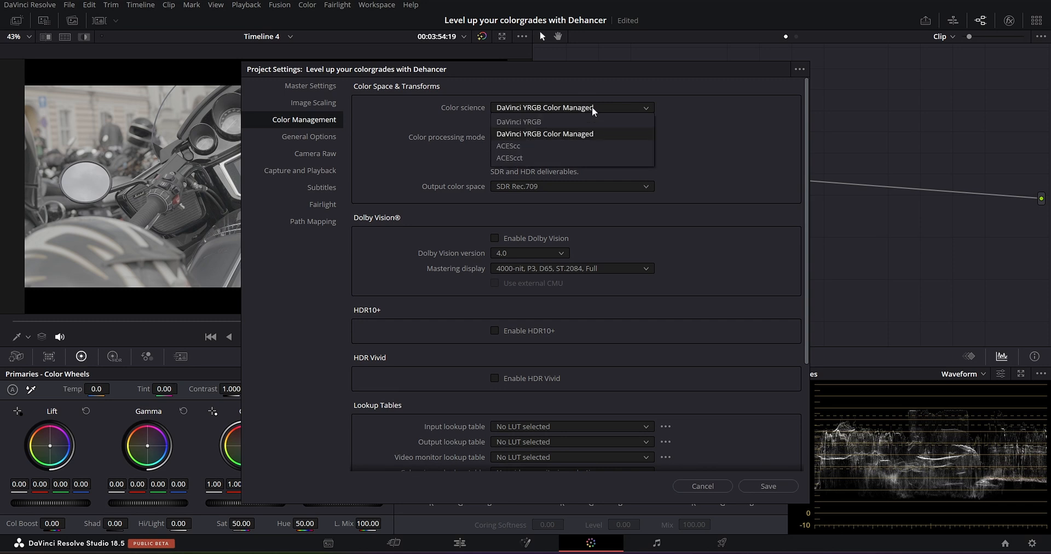
{"action": "left_click", "coordinate": [564, 121]}
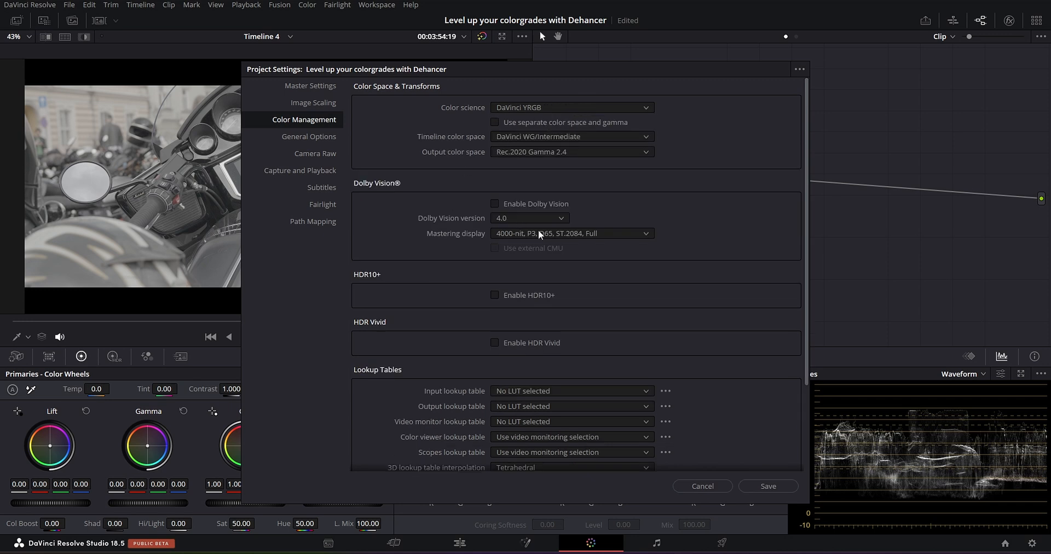
{"action": "left_click", "coordinate": [753, 485]}
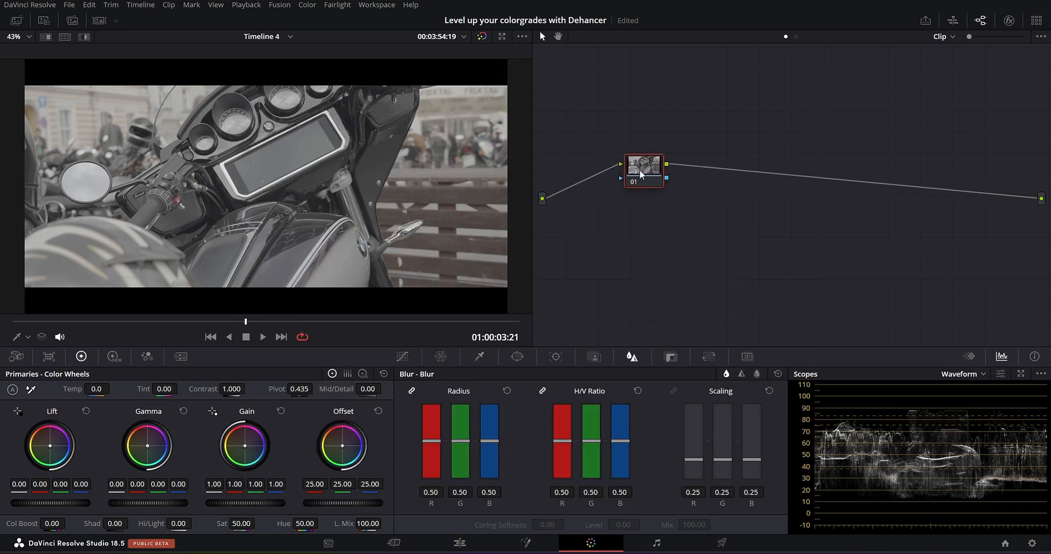
Apply Color Space Transform to node 01 with Sony S-Gamut3.Cine input color space, Sony S-Log3 input gamma and Rec.709 output color space
{"action": "left_click", "coordinate": [1009, 22]}
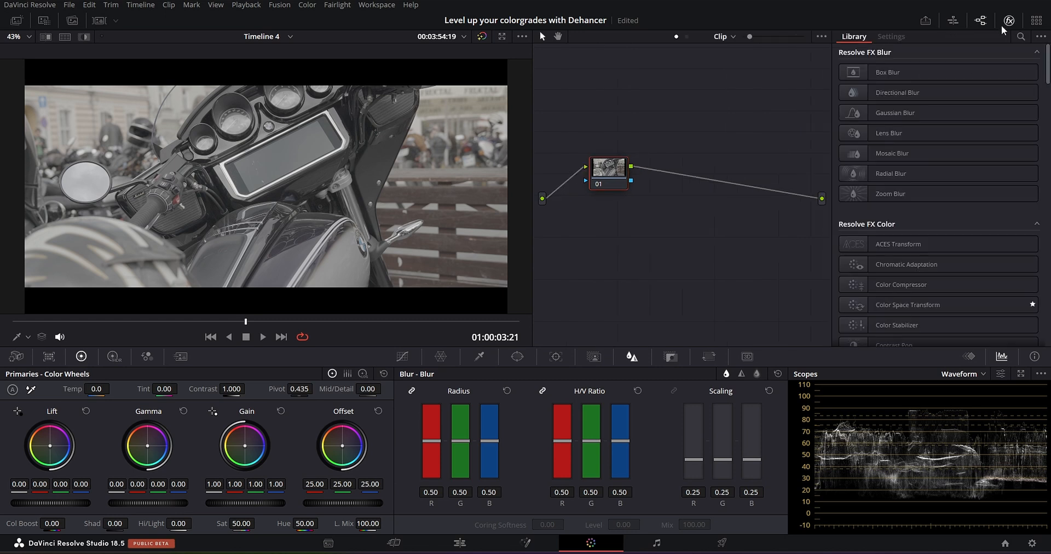
{"action": "left_click_drag", "start_coordinate": [904, 305], "coordinate": [606, 177]}
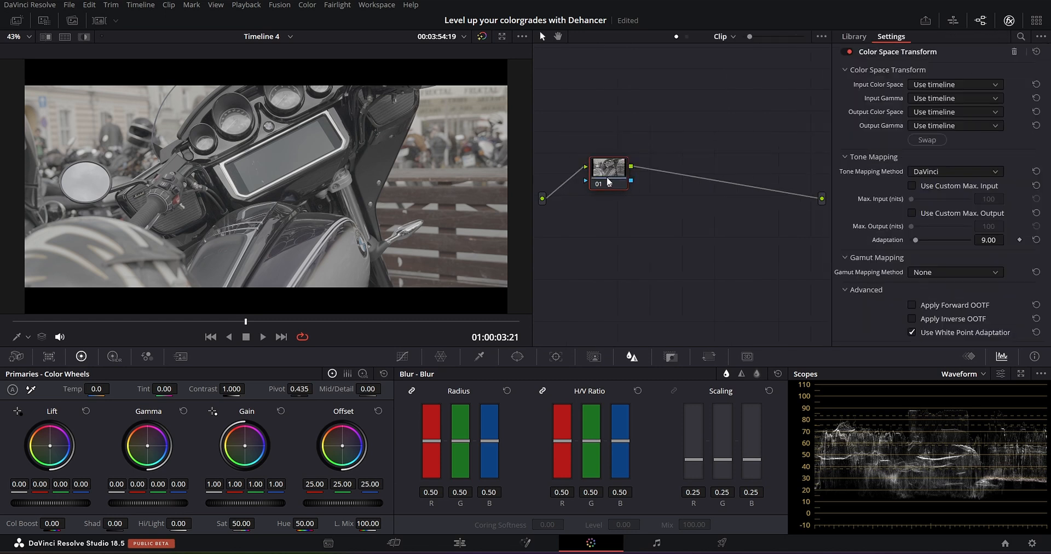
{"action": "left_click", "coordinate": [947, 85]}
{"action": "scroll", "coordinate": [950, 160], "scroll_direction": "down", "scroll_amount": 5}
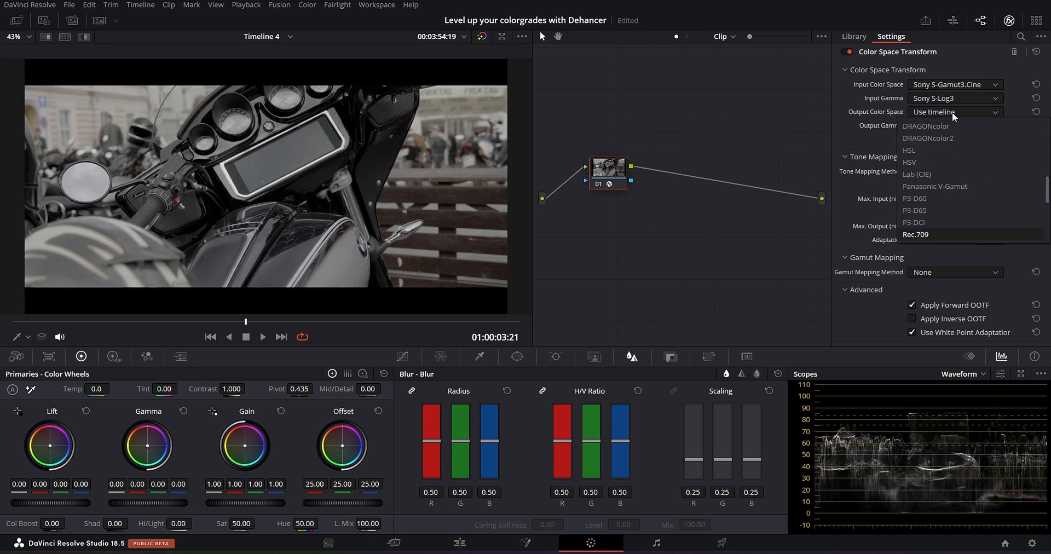
{"action": "left_click", "coordinate": [952, 113]}
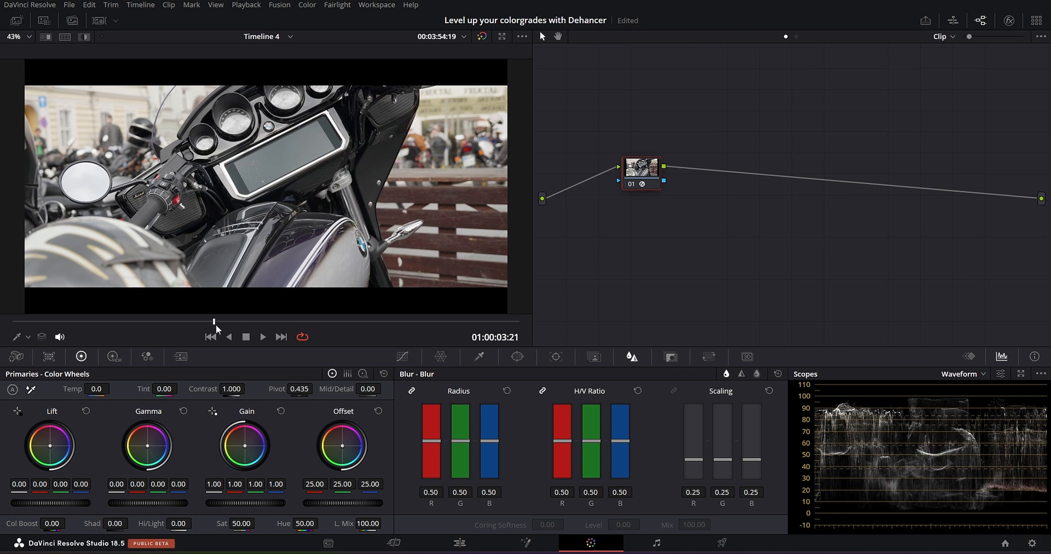
Add a node before the color space transform and set its highlights to -7.50, contrast to 1.134 and saturation to 73.60
{"action": "left_click_drag", "start_coordinate": [216, 326], "coordinate": [307, 332]}
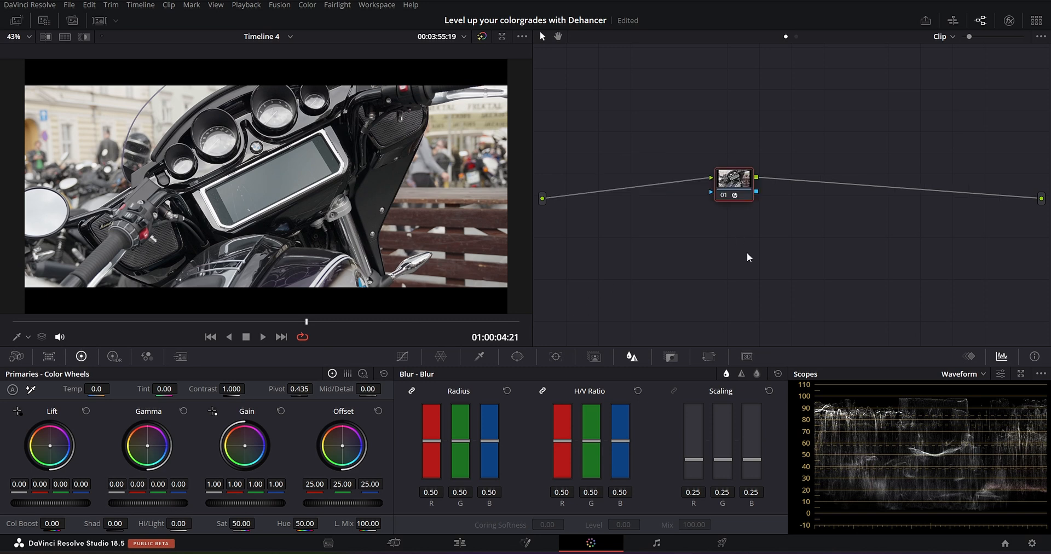
{"action": "key", "text": "shift+s"}
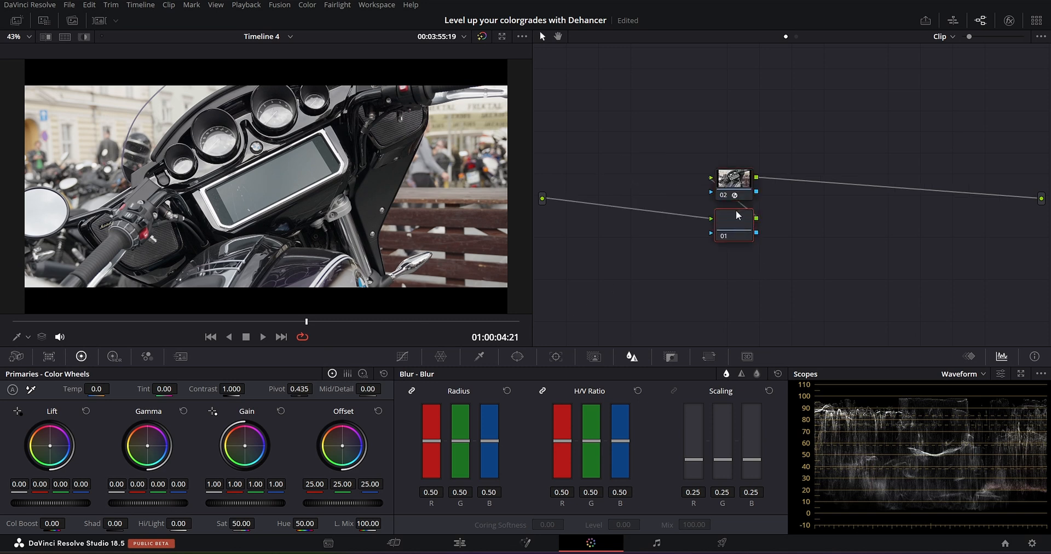
{"action": "left_click_drag", "start_coordinate": [736, 214], "coordinate": [651, 181]}
{"action": "left_click_drag", "start_coordinate": [174, 525], "coordinate": [166, 525]}
{"action": "left_click_drag", "start_coordinate": [225, 389], "coordinate": [238, 388]}
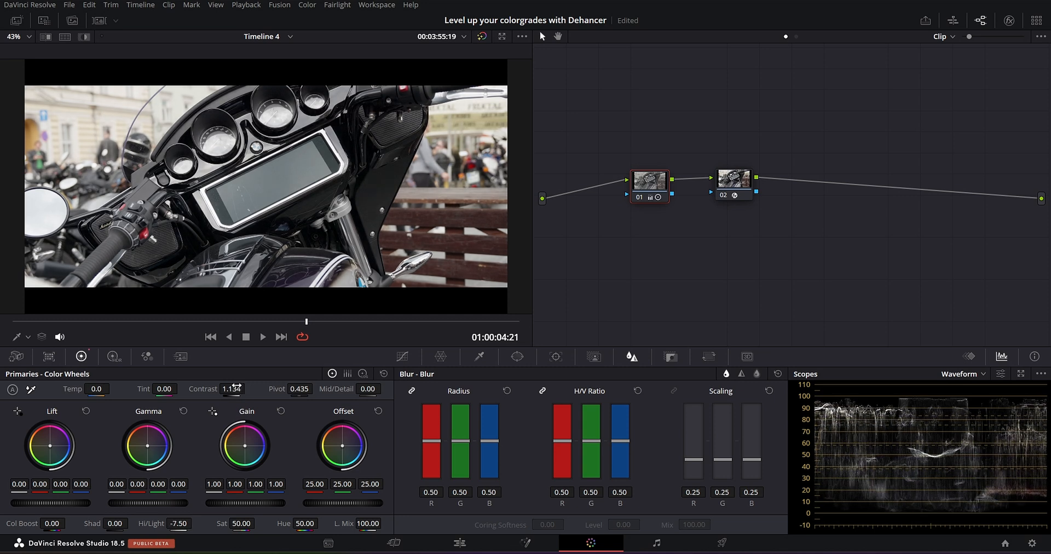
{"action": "left_click_drag", "start_coordinate": [241, 524], "coordinate": [258, 523]}
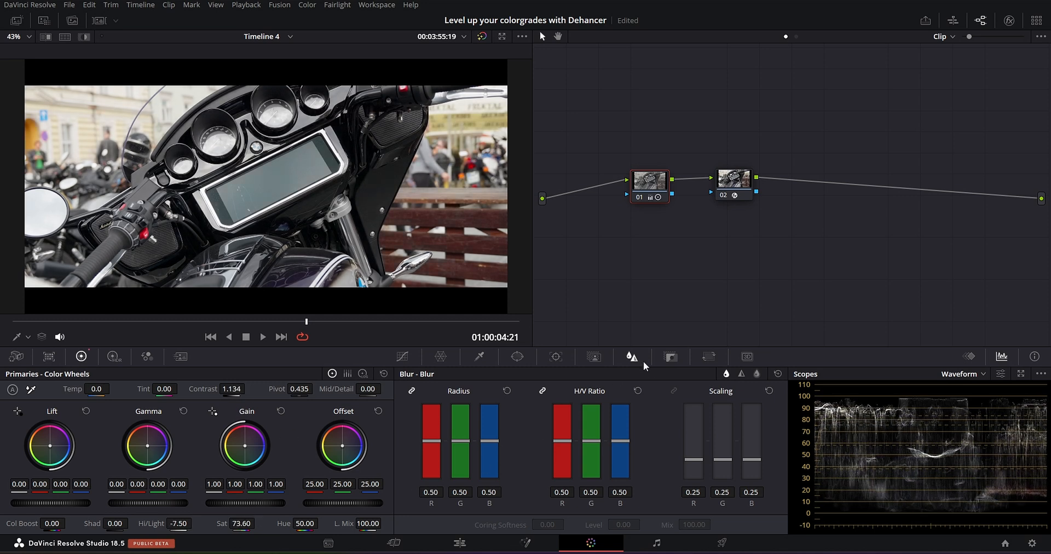
Play the graded clip in full-screen view to review the look, then return to the normal view
{"action": "left_click_drag", "start_coordinate": [156, 321], "coordinate": [179, 320]}
{"action": "key", "text": "ctrl+f"}
{"action": "key", "text": "space"}
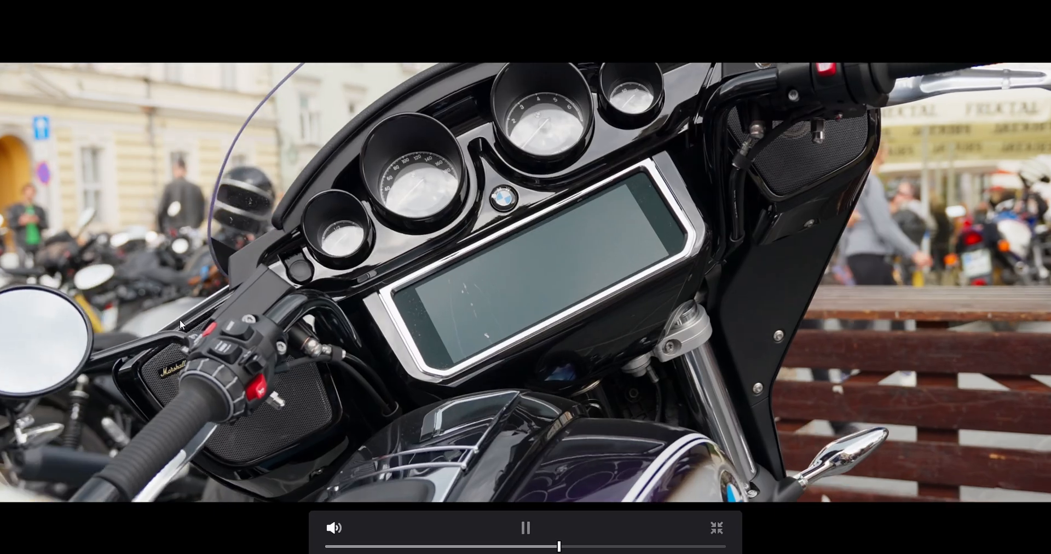
{"action": "key", "text": "space"}
{"action": "key", "text": "ctrl+f"}
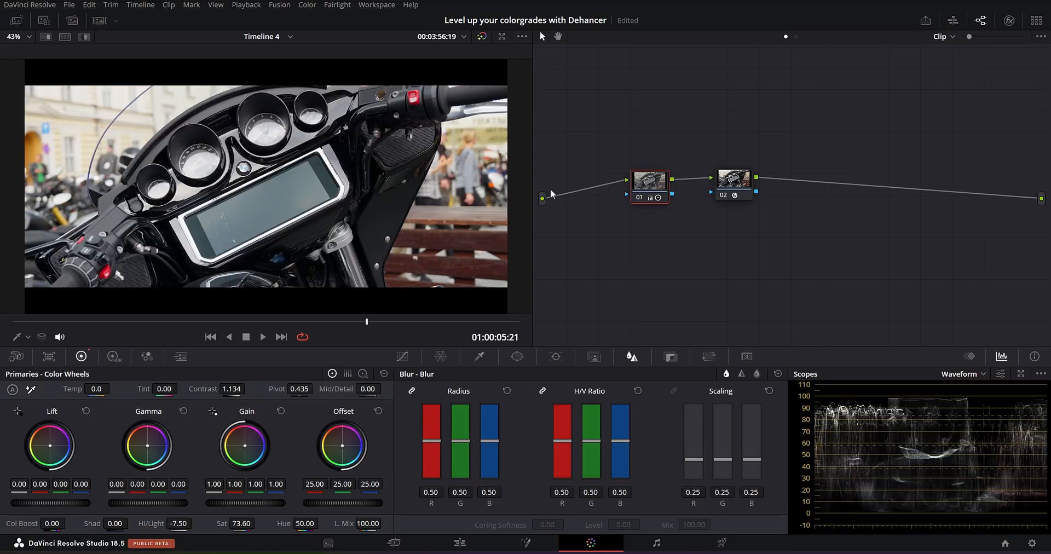
Reset the clip's grades and nodes, and apply the Dehancer Pro 6.3.0 effect to the remaining node
{"action": "right_click", "coordinate": [587, 265]}
{"action": "left_click", "coordinate": [616, 272]}
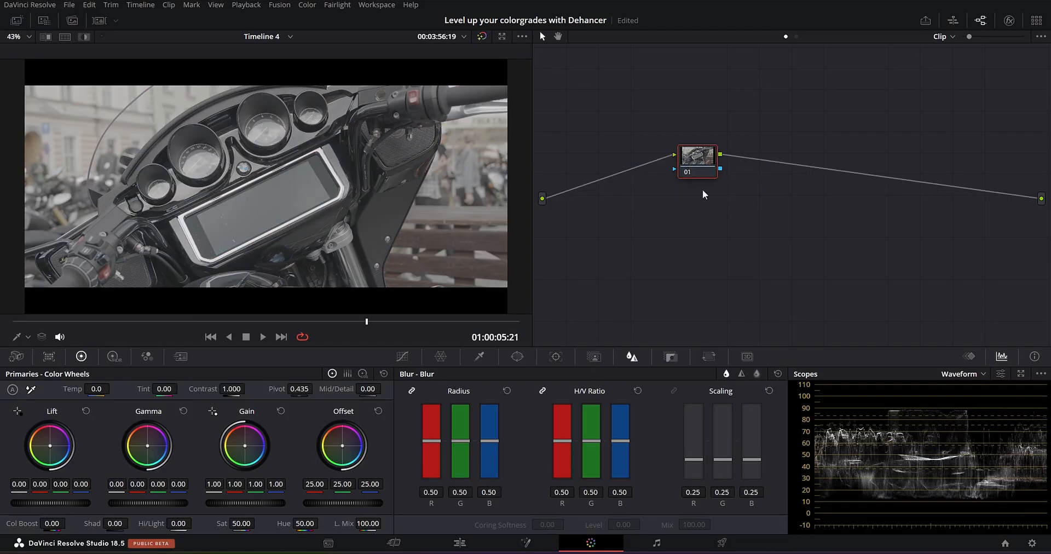
{"action": "left_click", "coordinate": [1009, 20]}
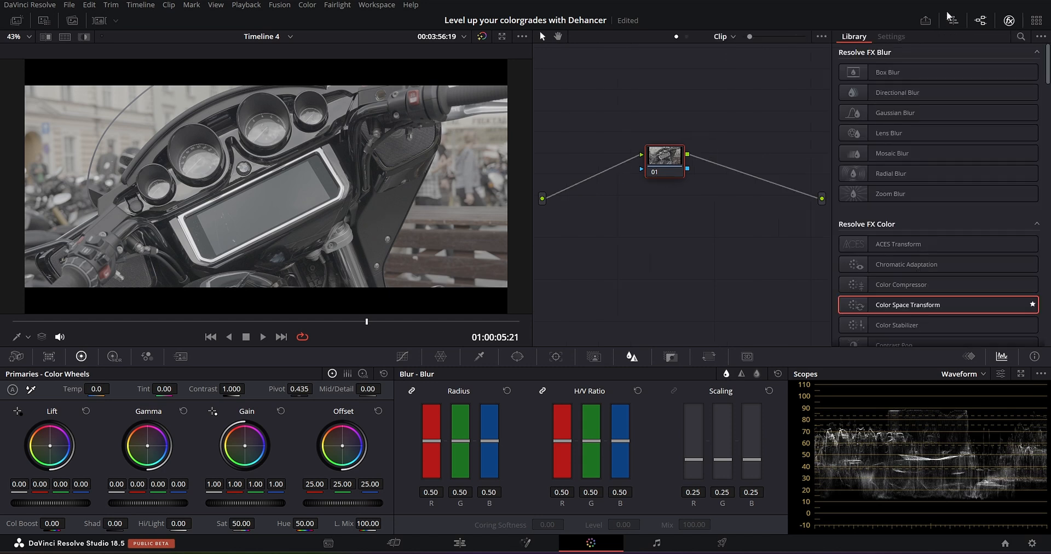
{"action": "left_click_drag", "start_coordinate": [1047, 69], "coordinate": [1045, 331]}
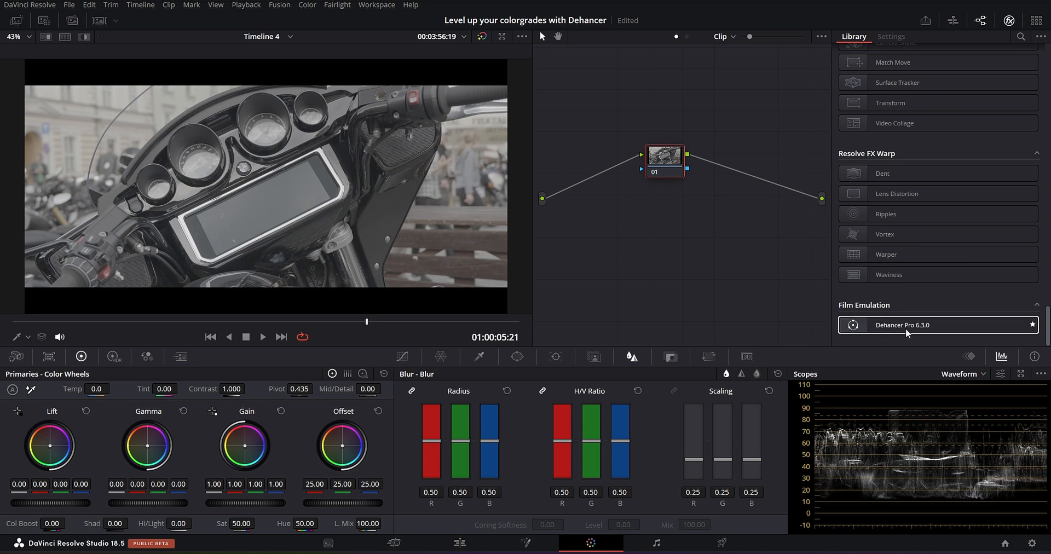
{"action": "left_click_drag", "start_coordinate": [905, 328], "coordinate": [683, 159]}
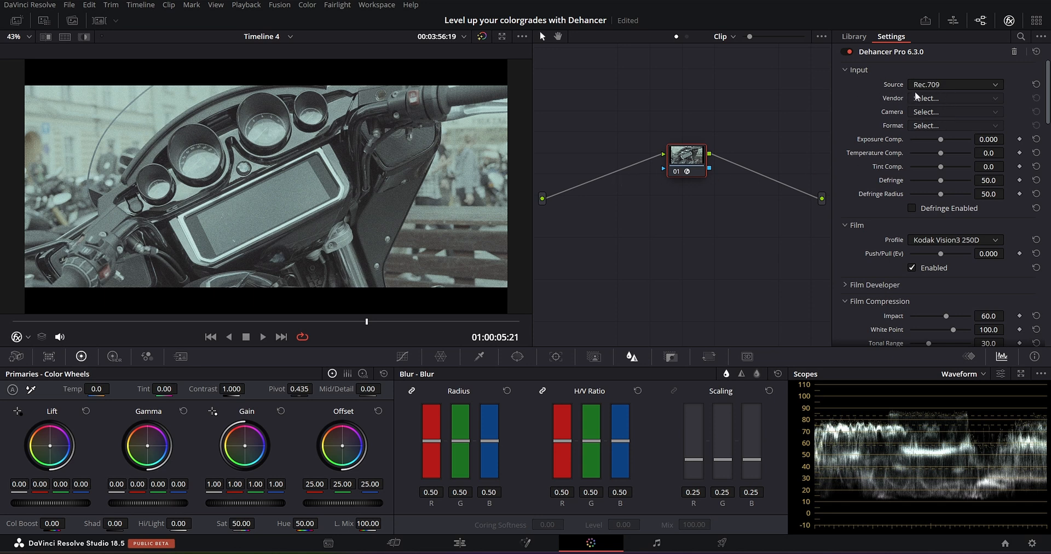
Set the Dehancer input to Choose Camera, Sony, Alpha 7 IV, with the S-Log3 S-Gamut3.Cine ISO 800 format
{"action": "left_click", "coordinate": [938, 85]}
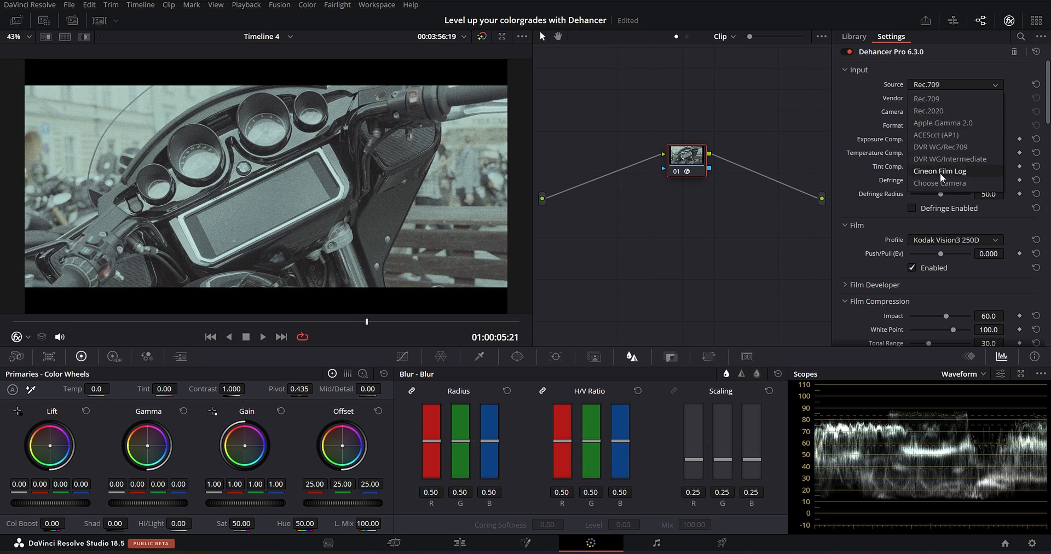
{"action": "left_click", "coordinate": [938, 182]}
{"action": "left_click", "coordinate": [940, 99]}
{"action": "scroll", "coordinate": [946, 186], "scroll_direction": "down", "scroll_amount": 2}
{"action": "left_click", "coordinate": [938, 179]}
{"action": "left_click", "coordinate": [940, 111]}
{"action": "left_click", "coordinate": [943, 143]}
{"action": "left_click", "coordinate": [933, 126]}
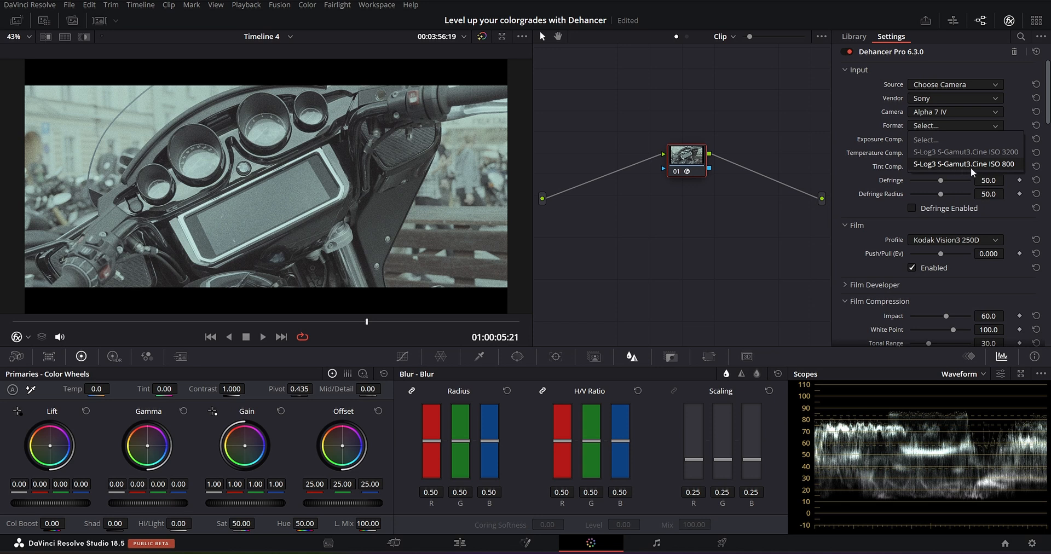
{"action": "left_click", "coordinate": [999, 166]}
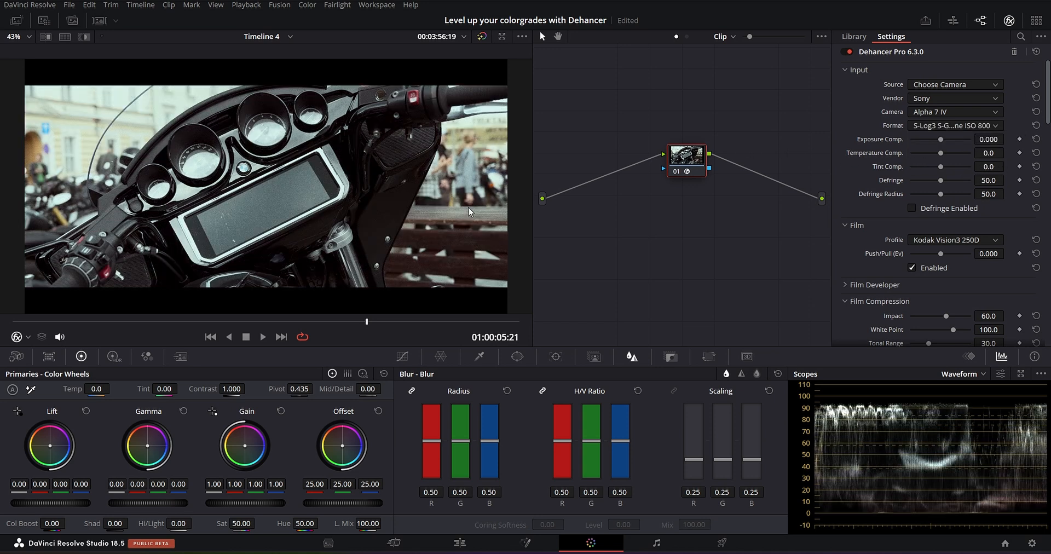
Move the playhead to 01:00:03:06 and browse Dehancer's film profiles without choosing a different one
{"action": "left_click", "coordinate": [197, 322]}
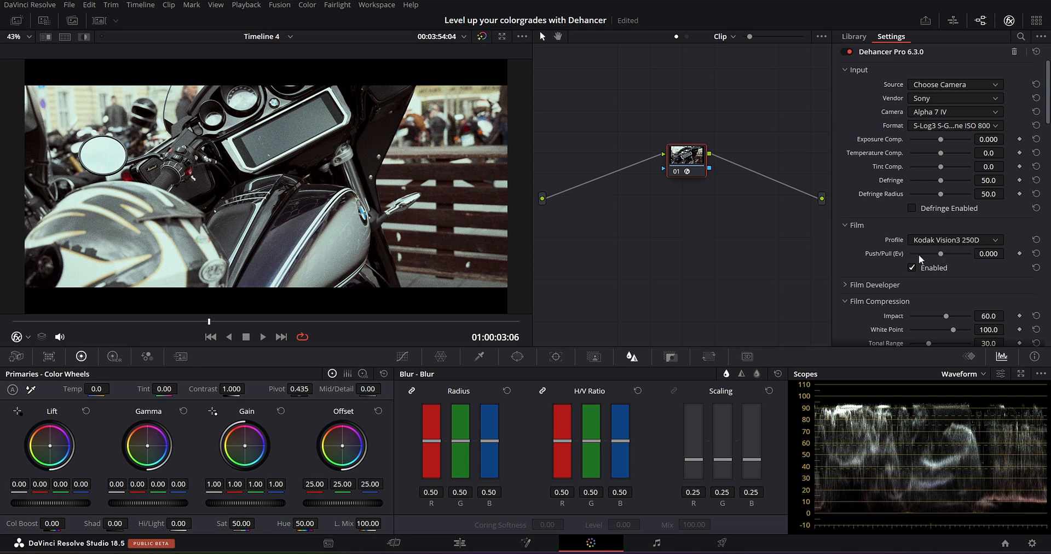
{"action": "left_click", "coordinate": [957, 240]}
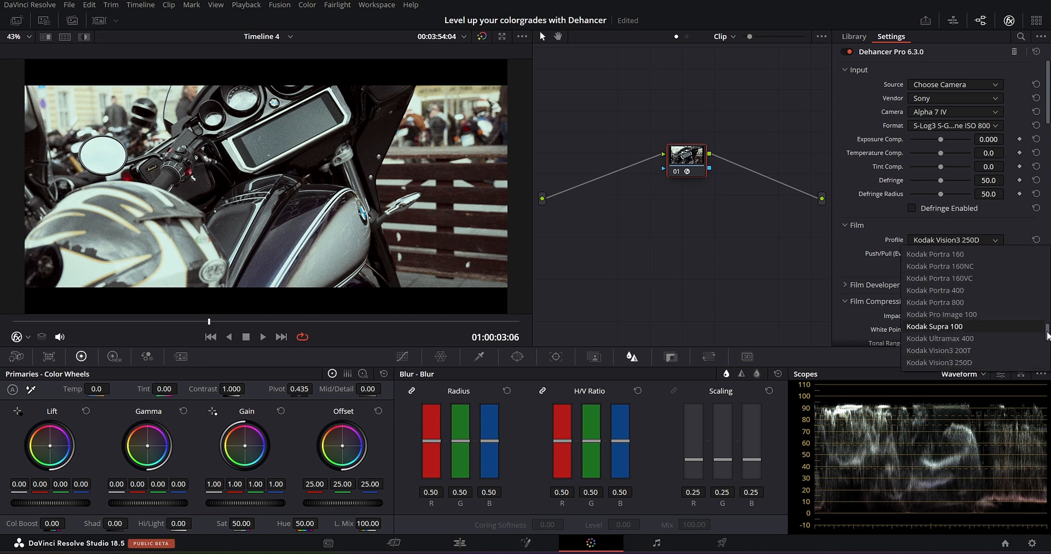
{"action": "scroll", "coordinate": [1046, 342], "scroll_direction": "up", "scroll_amount": 4}
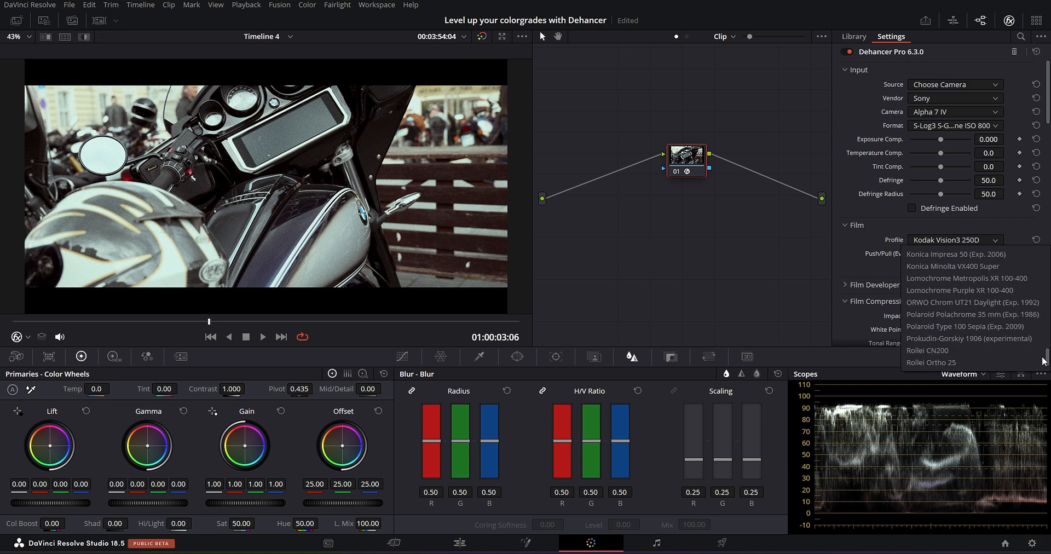
{"action": "scroll", "coordinate": [970, 308], "scroll_direction": "up", "scroll_amount": 4}
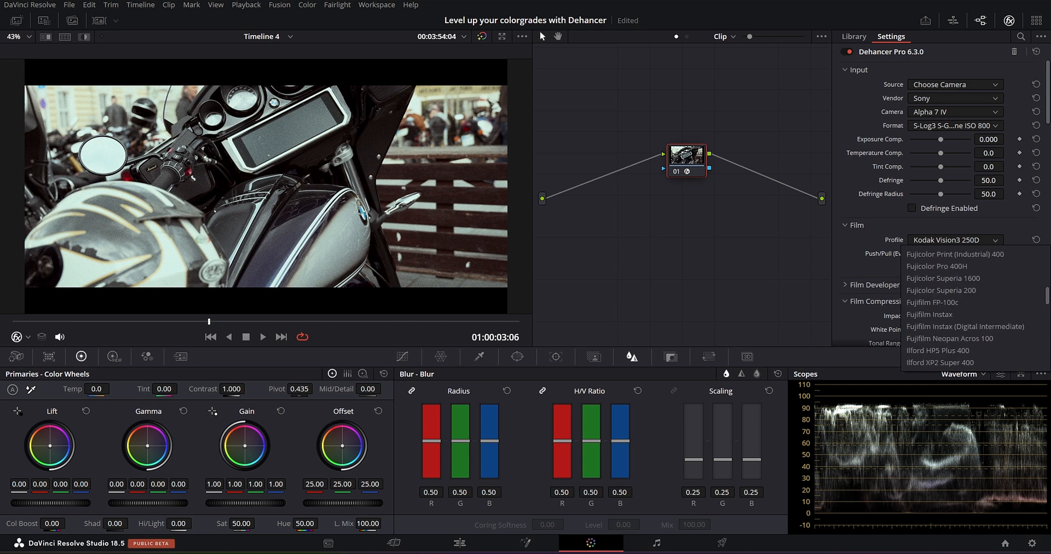
{"action": "left_click", "coordinate": [846, 246]}
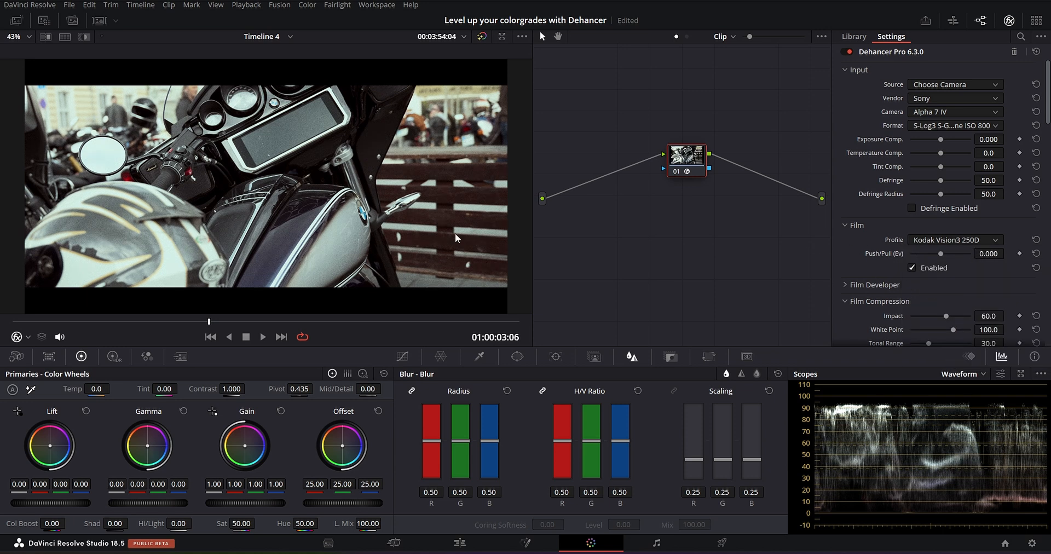
Set the input Exposure Comp. to 0.414 and Temperature Comp. to 15.6, and reset Push/Pull after trying 0.826
{"action": "left_click_drag", "start_coordinate": [941, 141], "coordinate": [945, 156]}
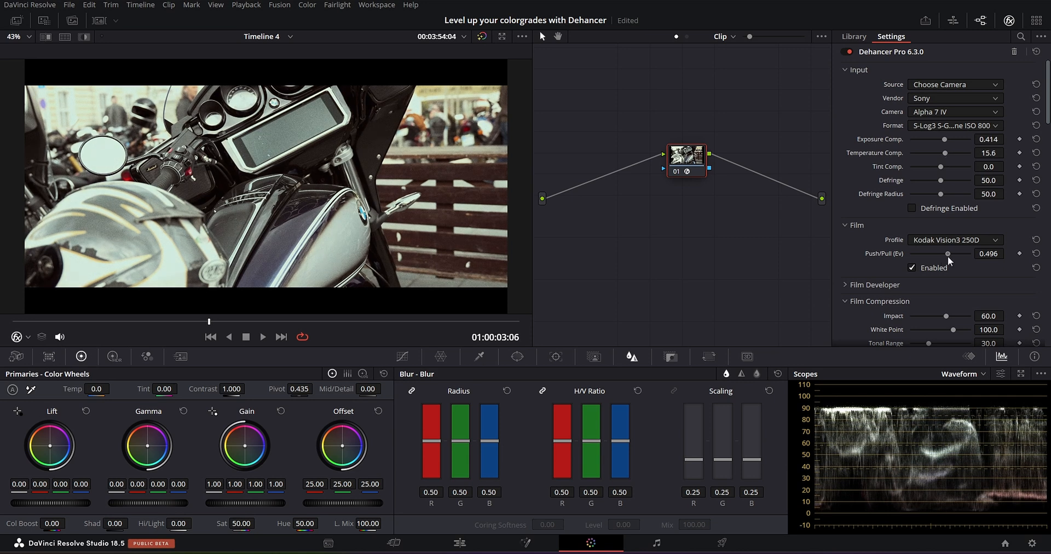
{"action": "mouse_move", "coordinate": [949, 254]}
{"action": "left_mouse_down"}
{"action": "mouse_move", "coordinate": [925, 253]}
{"action": "mouse_move", "coordinate": [967, 256]}
{"action": "mouse_move", "coordinate": [918, 256]}
{"action": "mouse_move", "coordinate": [967, 251]}
{"action": "mouse_move", "coordinate": [953, 253]}
{"action": "left_mouse_up"}
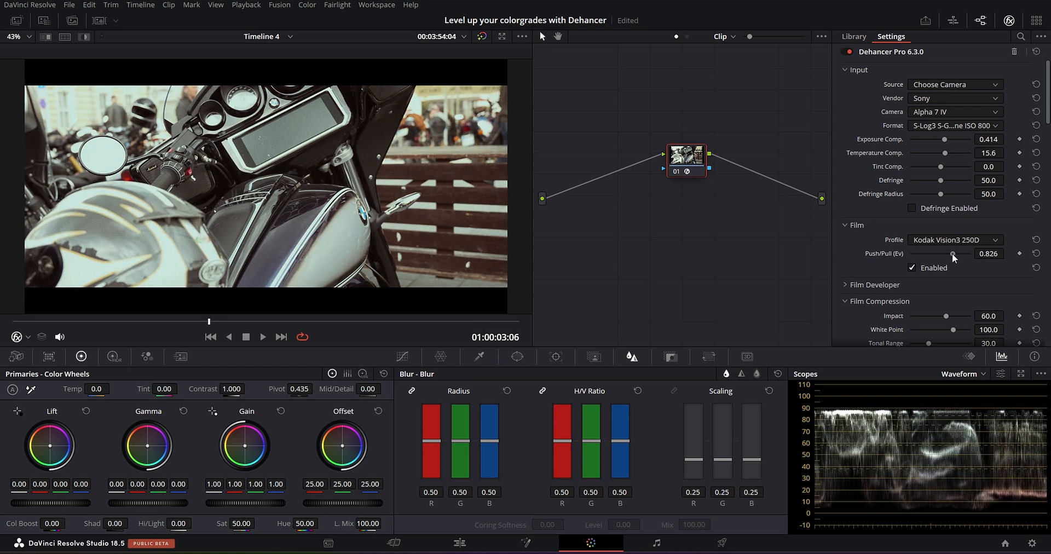
{"action": "double_click", "coordinate": [963, 253]}
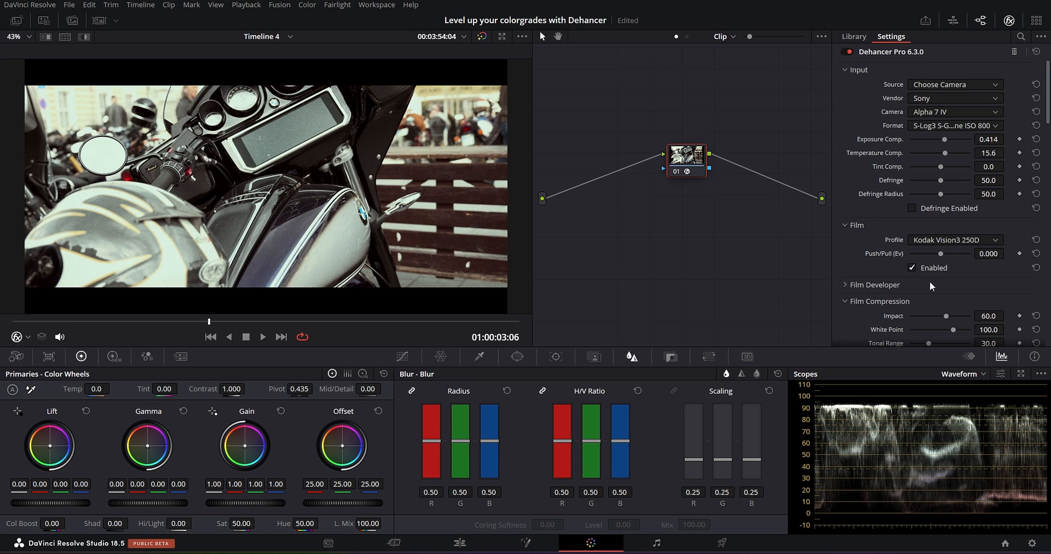
{"action": "left_click", "coordinate": [912, 267]}
{"action": "left_click", "coordinate": [912, 267]}
Set the Film Developer's Color Boost to 52.3, and reset Contrast Boost after a brief test
{"action": "left_click", "coordinate": [868, 284]}
{"action": "scroll", "coordinate": [865, 257], "scroll_direction": "down", "scroll_amount": 3}
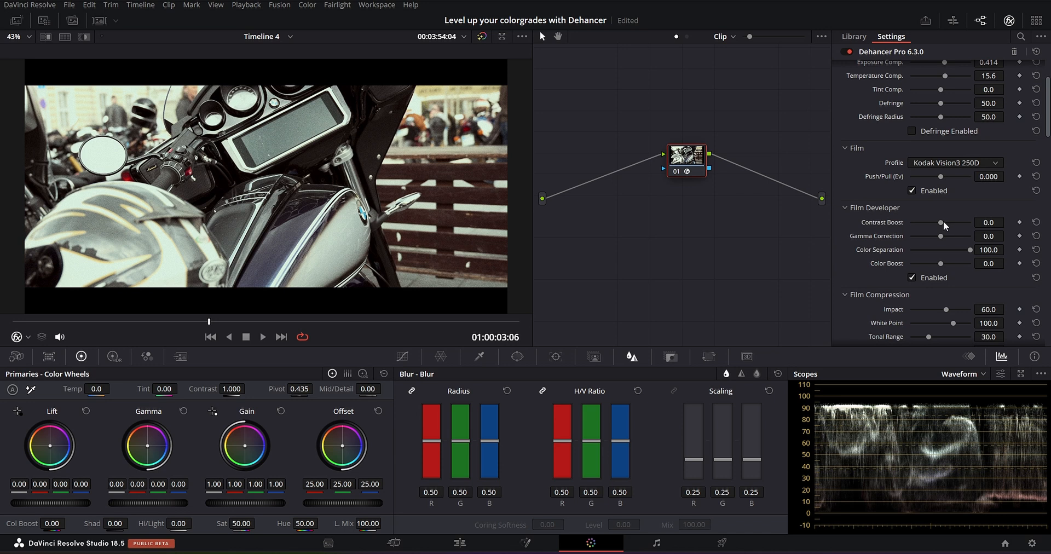
{"action": "mouse_move", "coordinate": [941, 222]}
{"action": "left_mouse_down"}
{"action": "mouse_move", "coordinate": [955, 218]}
{"action": "mouse_move", "coordinate": [944, 222]}
{"action": "left_mouse_up"}
{"action": "left_click_drag", "start_coordinate": [943, 262], "coordinate": [956, 261]}
{"action": "double_click", "coordinate": [894, 223]}
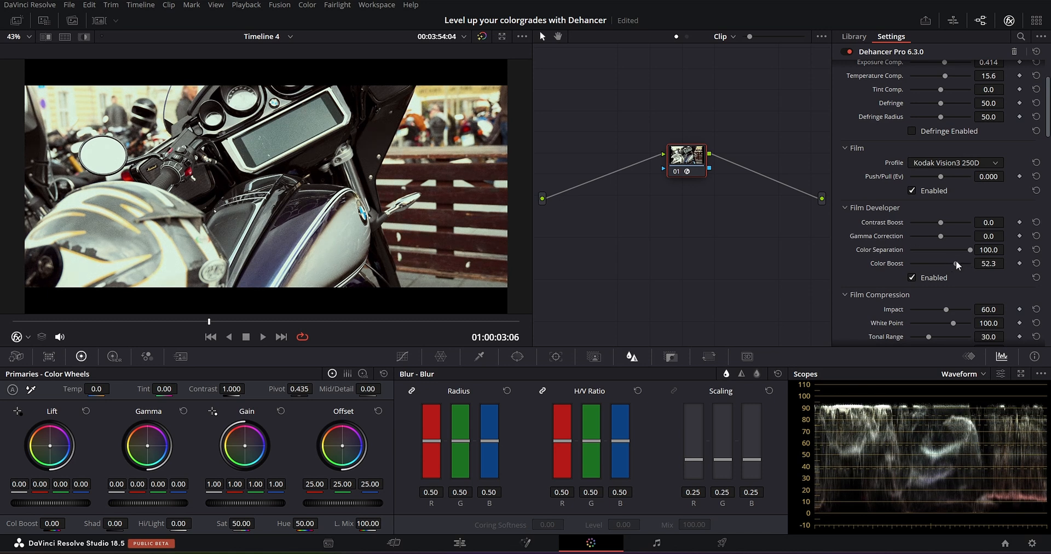
Enable Film Compression and compare the image with it off and on
{"action": "scroll", "coordinate": [846, 262], "scroll_direction": "down", "scroll_amount": 3}
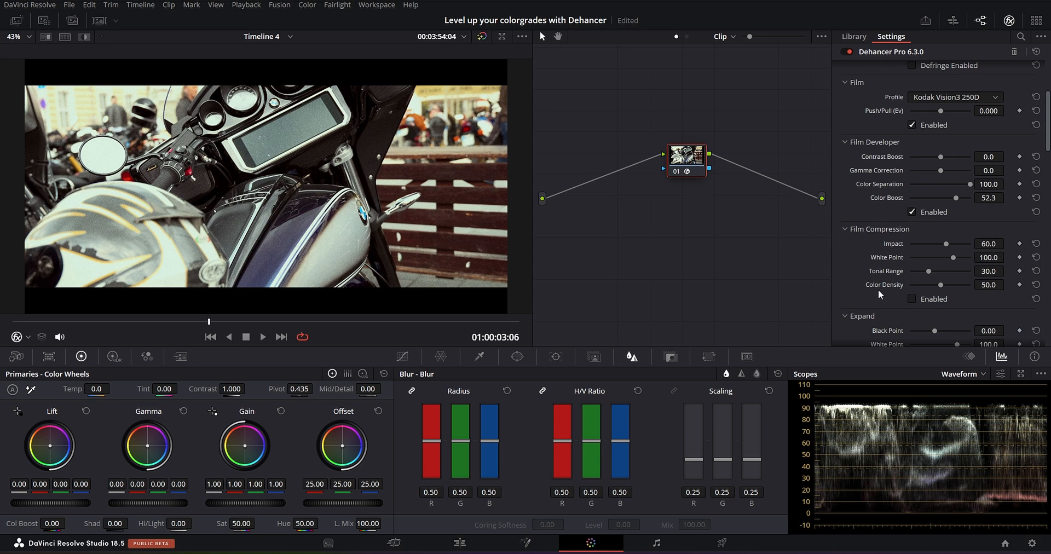
{"action": "left_click_drag", "start_coordinate": [1048, 125], "coordinate": [1034, 142]}
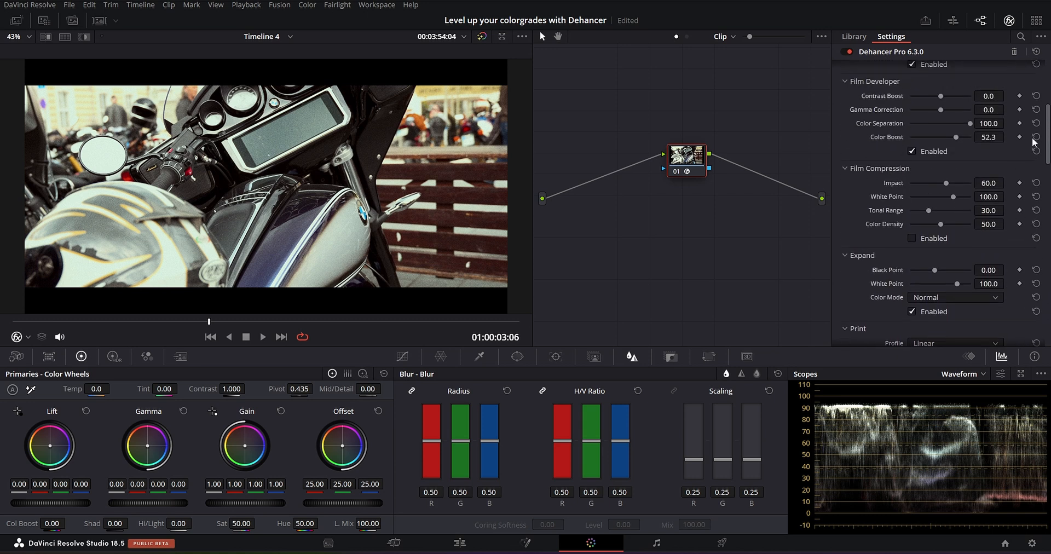
{"action": "left_click", "coordinate": [915, 239]}
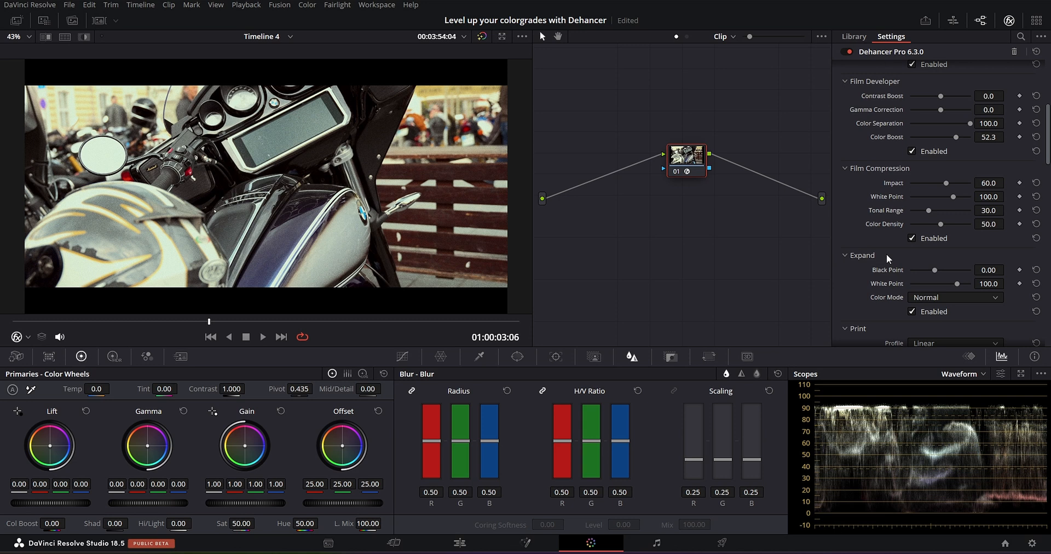
{"action": "left_click", "coordinate": [910, 237]}
{"action": "left_click", "coordinate": [911, 237]}
Set the White Point of Expand to 96.9 and compare the image with Expand off and on
{"action": "scroll", "coordinate": [932, 241], "scroll_direction": "down", "scroll_amount": 3}
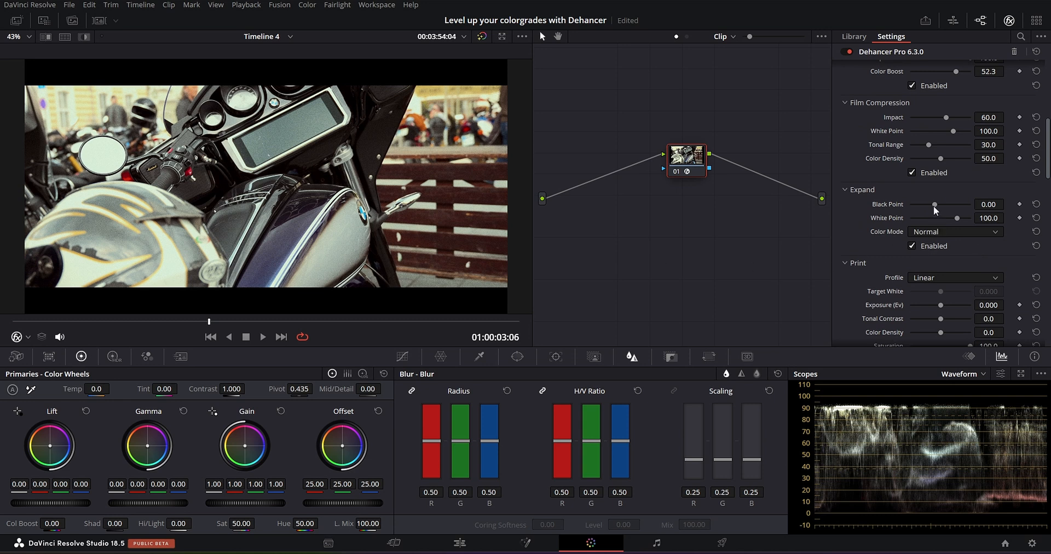
{"action": "left_click_drag", "start_coordinate": [958, 219], "coordinate": [955, 219]}
{"action": "left_click_drag", "start_coordinate": [957, 219], "coordinate": [955, 219]}
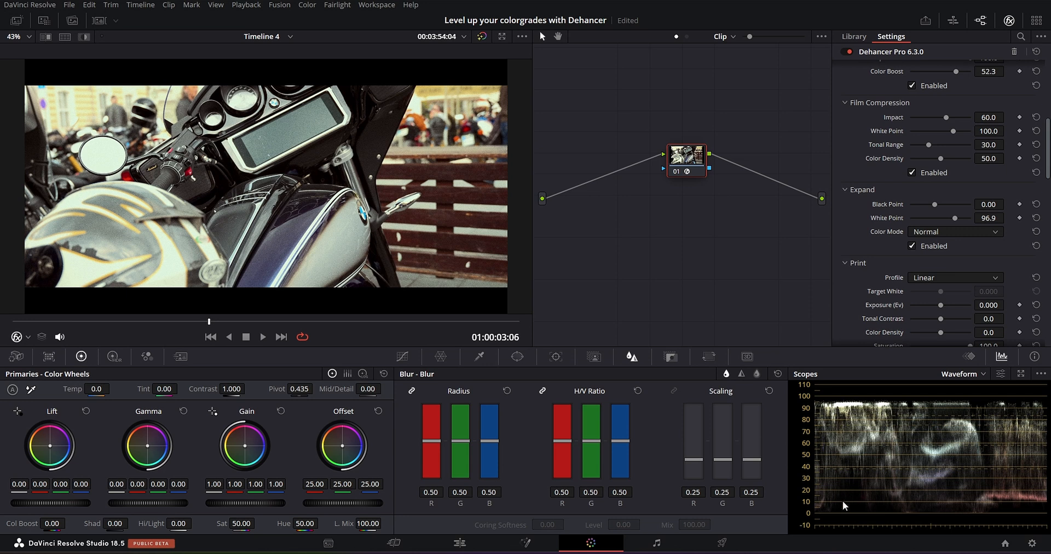
{"action": "left_click", "coordinate": [932, 247]}
{"action": "left_click", "coordinate": [932, 247]}
Enable the Analogue Range Limiter for the Linear print profile and compare the image with Print off and on
{"action": "scroll", "coordinate": [929, 257], "scroll_direction": "down", "scroll_amount": 3}
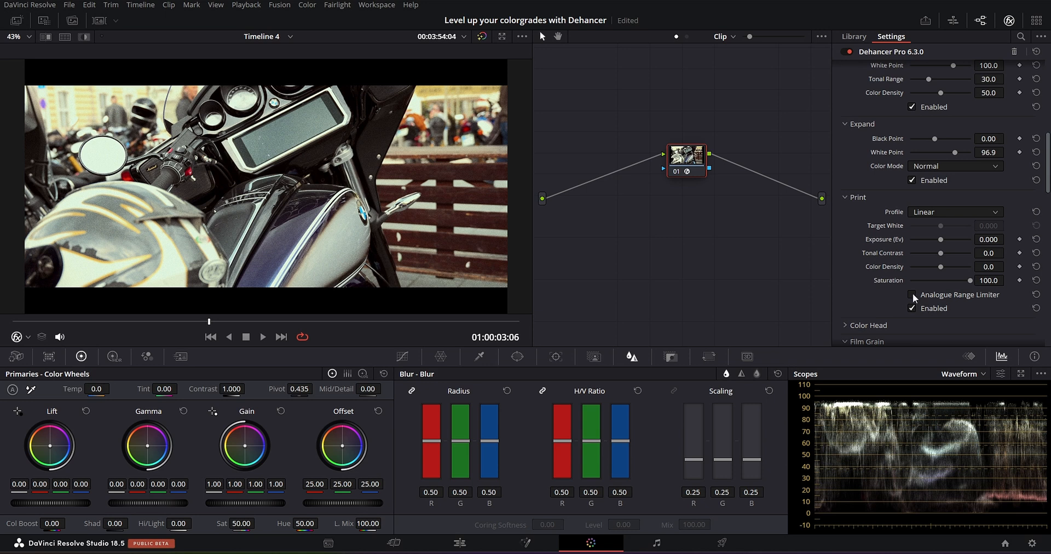
{"action": "left_click", "coordinate": [946, 298]}
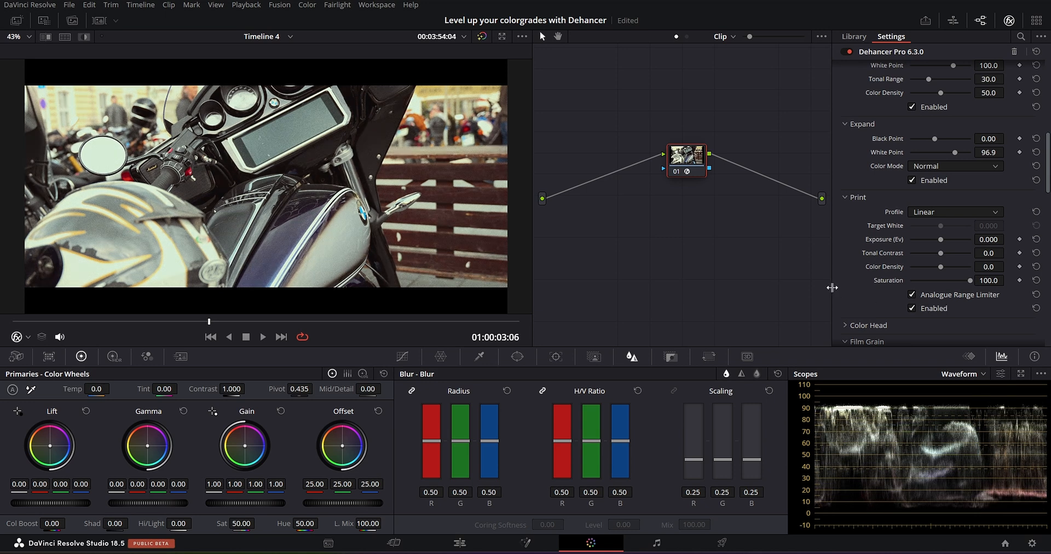
{"action": "left_click", "coordinate": [912, 309]}
{"action": "left_click", "coordinate": [912, 309]}
{"action": "scroll", "coordinate": [862, 241], "scroll_direction": "down", "scroll_amount": 3}
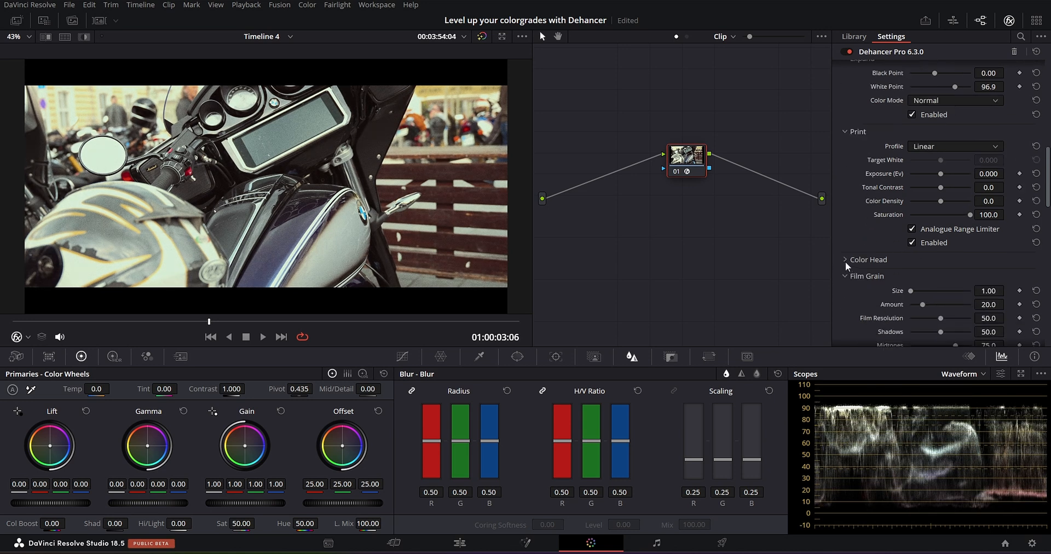
Try shifting the Color Head's Yellow-Blue, Magenta-Green and tone values, and reset them all
{"action": "left_click", "coordinate": [845, 260]}
{"action": "scroll", "coordinate": [849, 257], "scroll_direction": "down", "scroll_amount": 4}
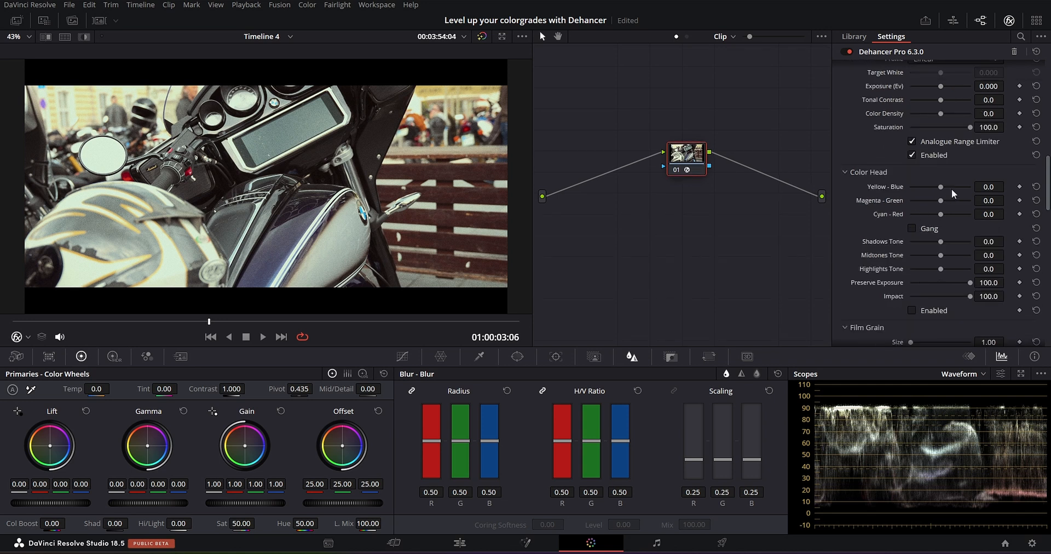
{"action": "mouse_move", "coordinate": [942, 187]}
{"action": "left_mouse_down"}
{"action": "mouse_move", "coordinate": [921, 201]}
{"action": "mouse_move", "coordinate": [939, 202]}
{"action": "left_mouse_up"}
{"action": "left_click", "coordinate": [1036, 188]}
{"action": "left_click", "coordinate": [1037, 201]}
{"action": "left_click_drag", "start_coordinate": [941, 242], "coordinate": [936, 269]}
{"action": "left_click", "coordinate": [1037, 242]}
{"action": "left_click", "coordinate": [1037, 255]}
{"action": "left_click", "coordinate": [1036, 269]}
{"action": "left_click", "coordinate": [845, 171]}
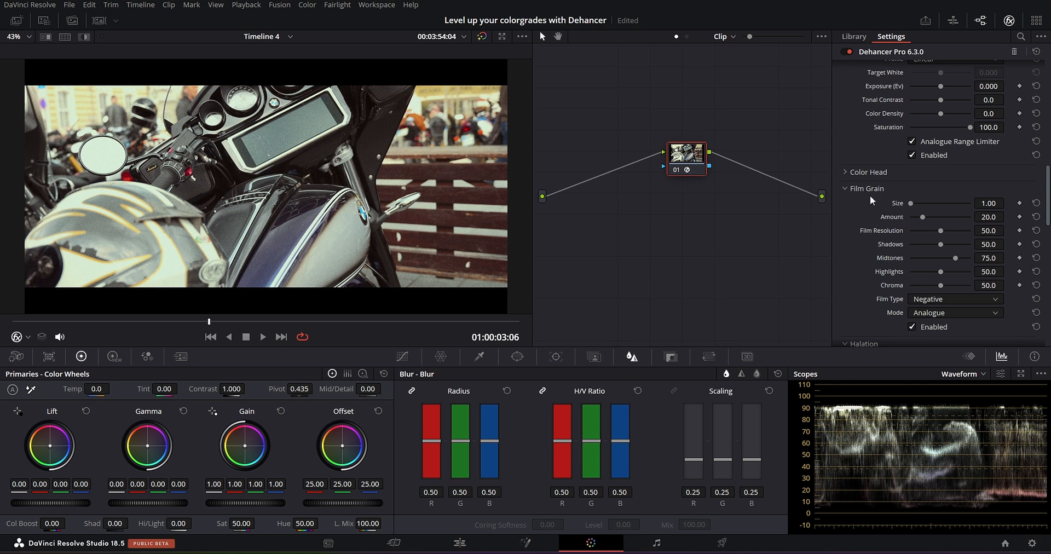
Review the film grain close up during playback and set its Film Type to Positive
{"action": "scroll", "coordinate": [285, 165], "scroll_direction": "up", "scroll_amount": 6}
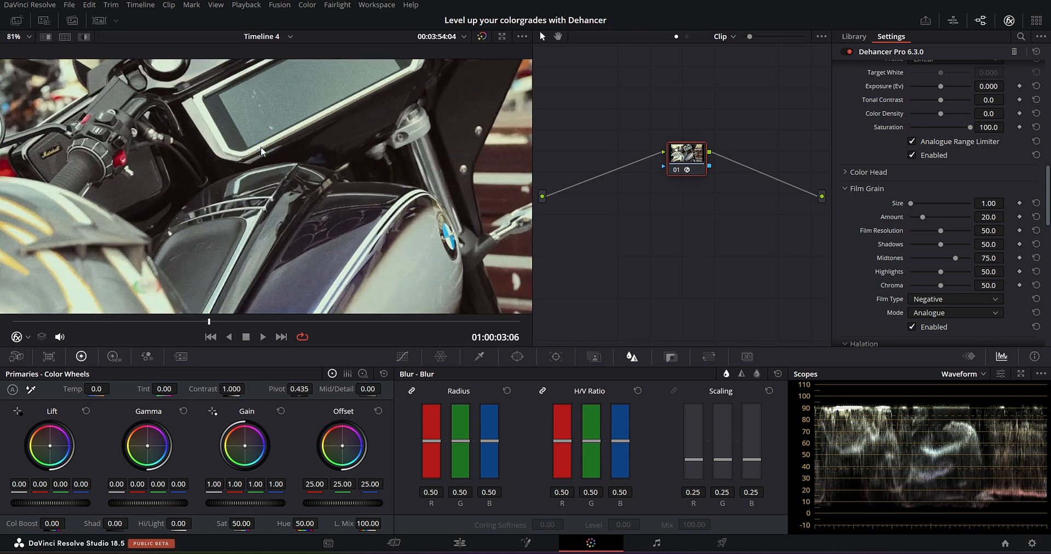
{"action": "key", "text": "space"}
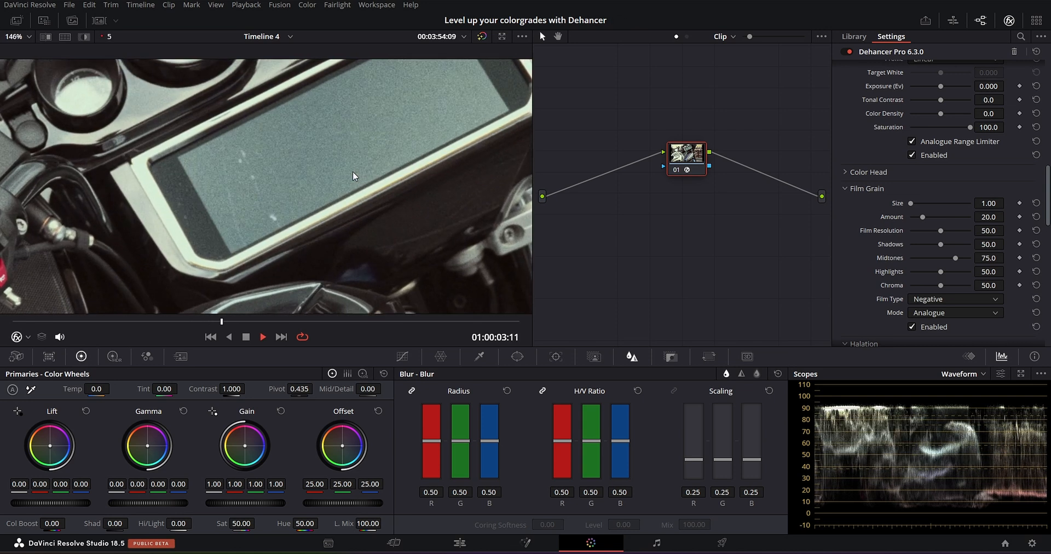
{"action": "key", "text": "space"}
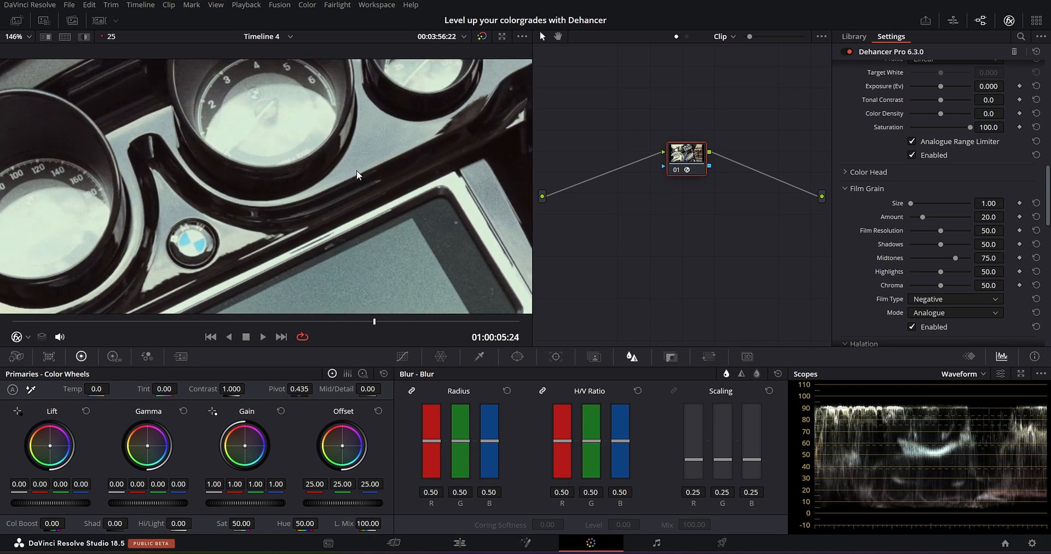
{"action": "left_click", "coordinate": [938, 301]}
{"action": "left_click", "coordinate": [931, 328]}
{"action": "key", "text": "space"}
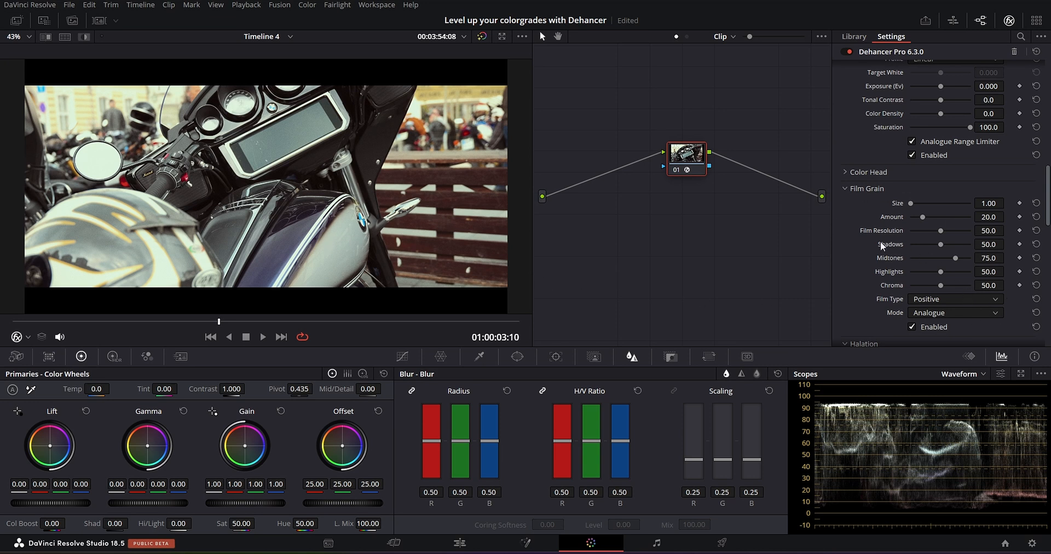
Enable the Halation effect with its default settings
{"action": "scroll", "coordinate": [899, 231], "scroll_direction": "down", "scroll_amount": 6}
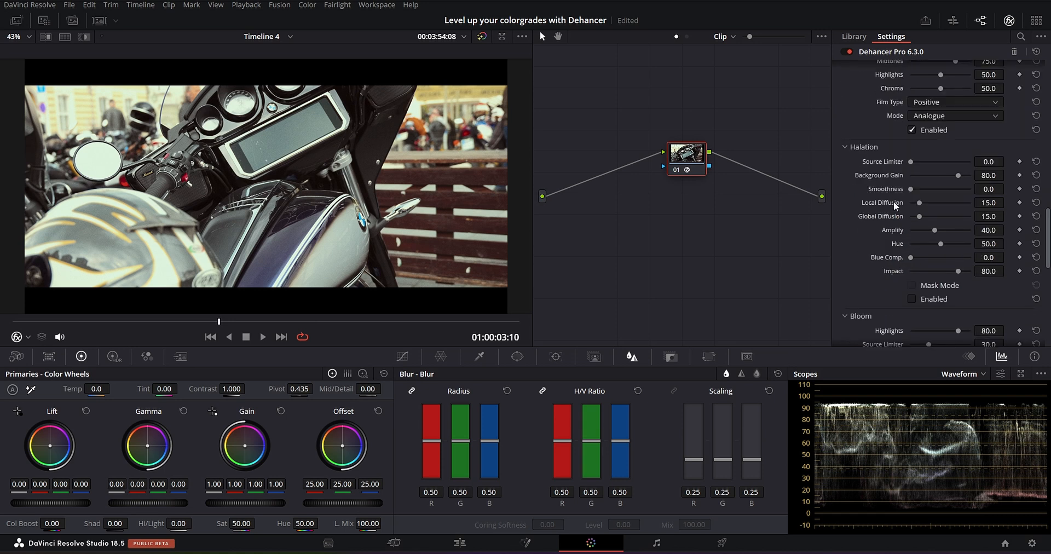
{"action": "scroll", "coordinate": [846, 211], "scroll_direction": "down", "scroll_amount": 1}
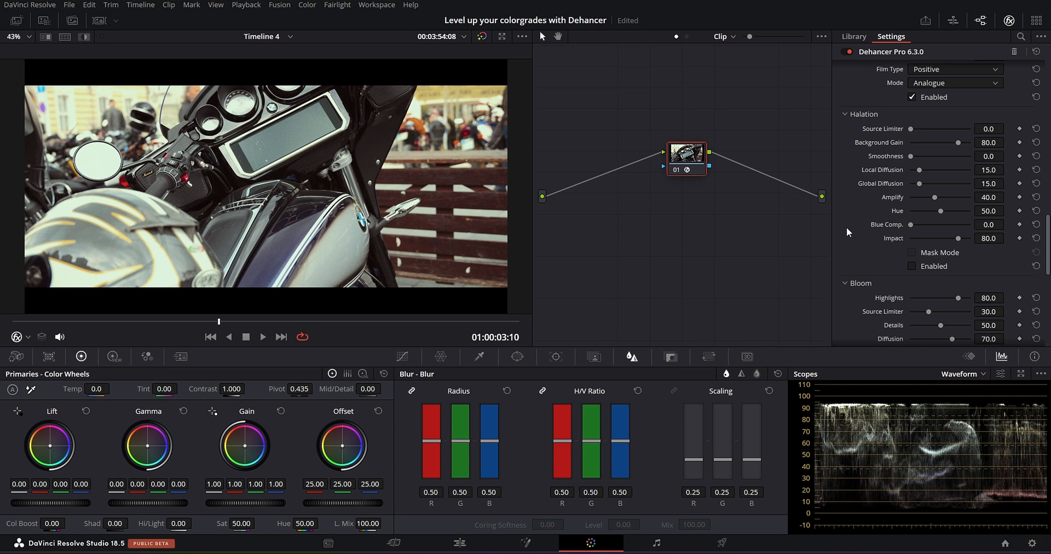
{"action": "left_click", "coordinate": [913, 269]}
Try Halation's Local Diffusion at 100.0, reset it, and preview the halation mask
{"action": "left_click_drag", "start_coordinate": [919, 170], "coordinate": [964, 176]}
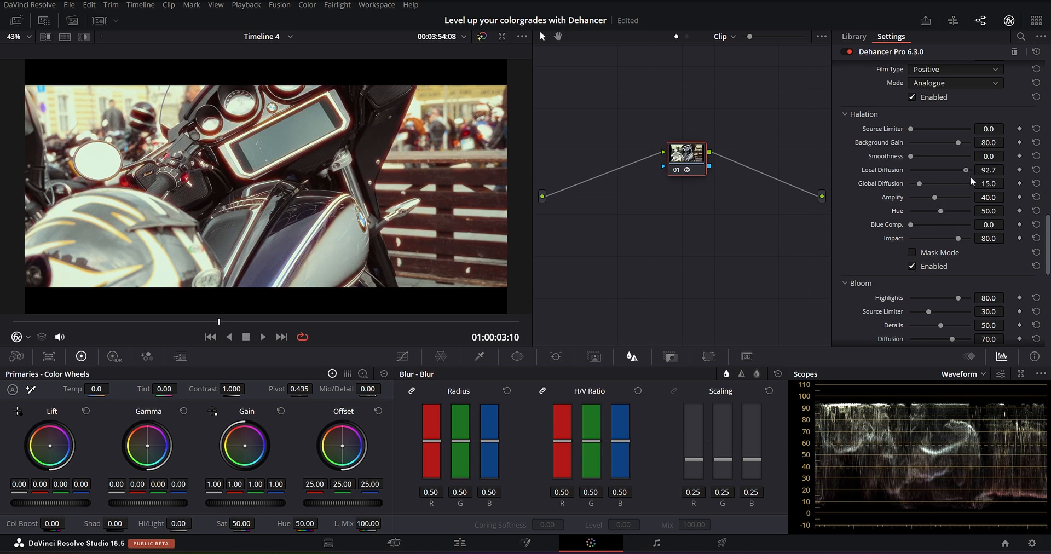
{"action": "left_click", "coordinate": [309, 321]}
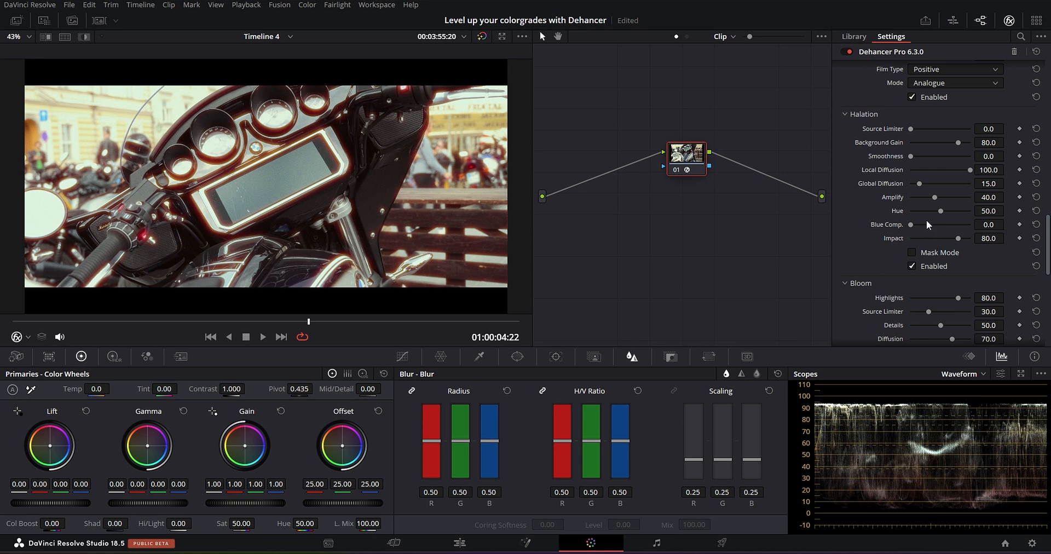
{"action": "left_click", "coordinate": [923, 266]}
{"action": "left_click", "coordinate": [923, 265]}
{"action": "double_click", "coordinate": [885, 166]}
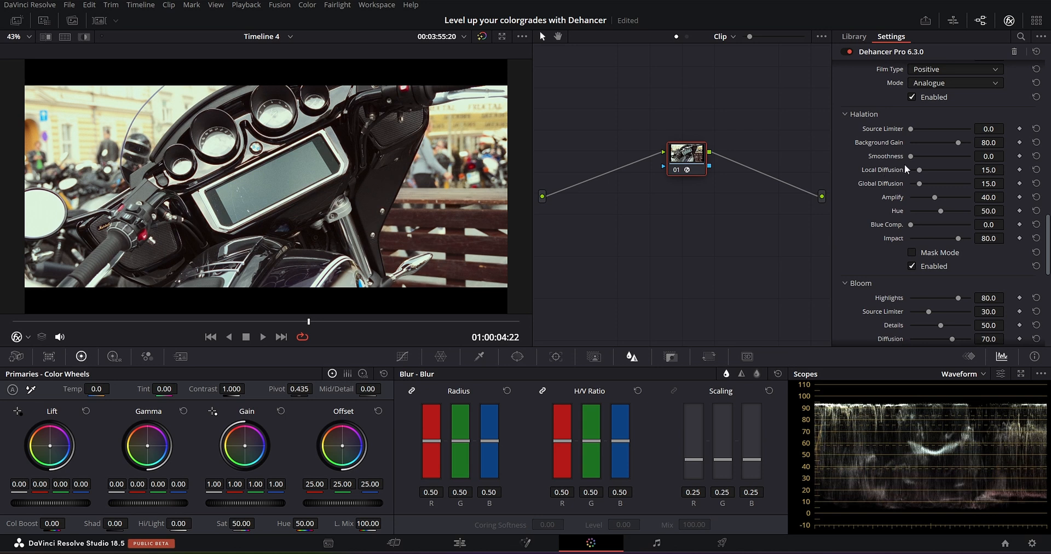
{"action": "left_click", "coordinate": [912, 252]}
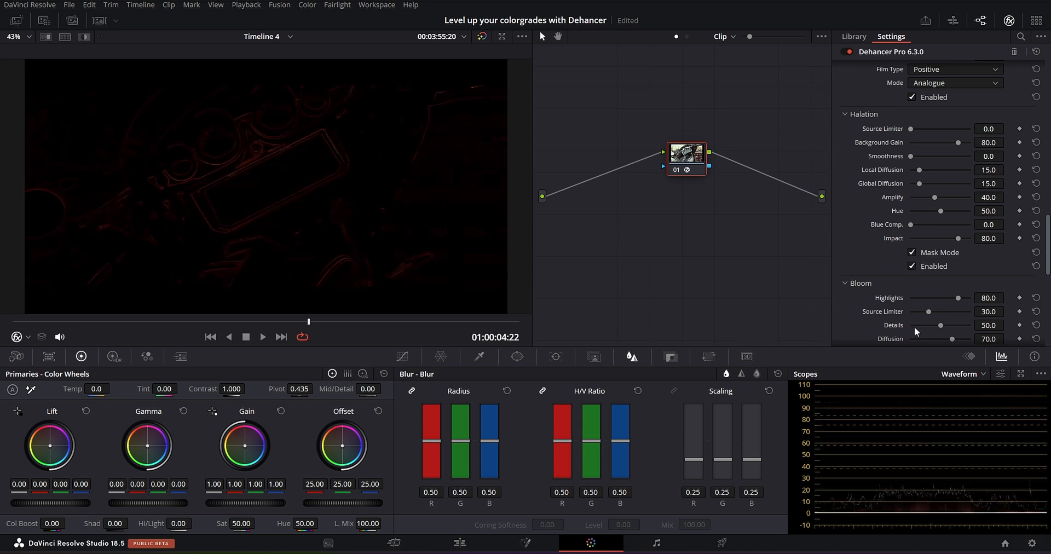
{"action": "left_click", "coordinate": [912, 253]}
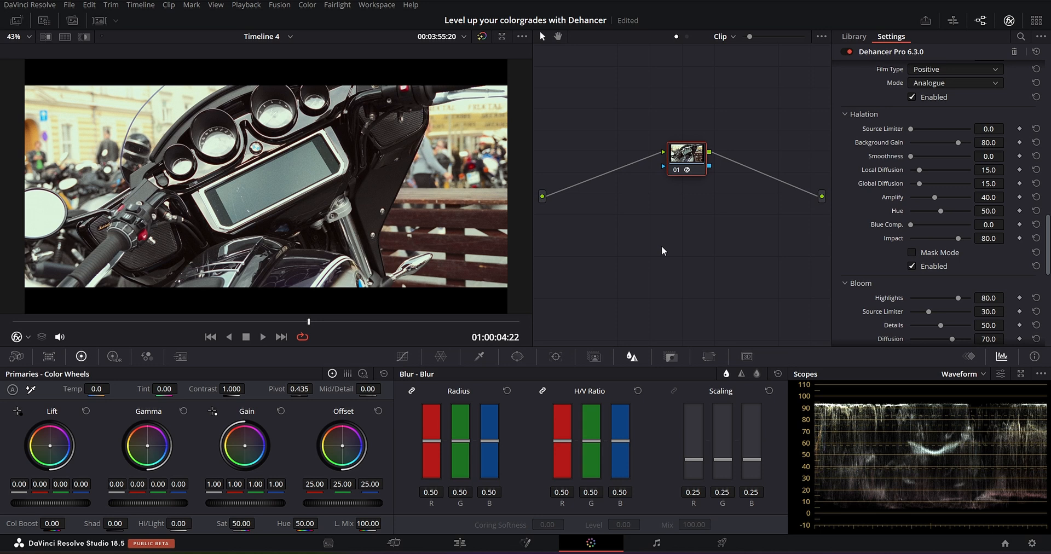
Enable Bloom and check its effect on the motorcycle clip by toggling it and playing the footage
{"action": "scroll", "coordinate": [881, 216], "scroll_direction": "down", "scroll_amount": 5}
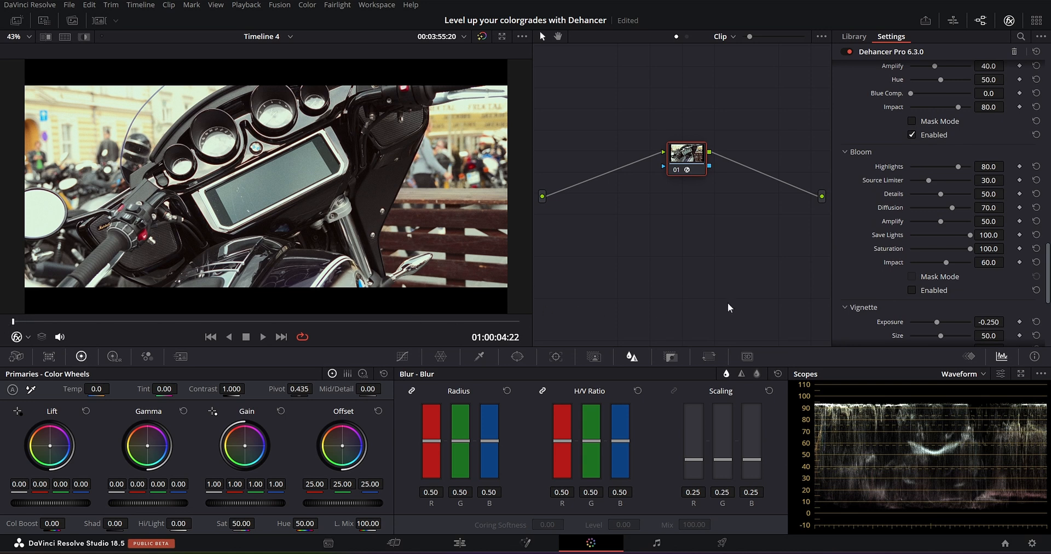
{"action": "key", "text": "Home"}
{"action": "left_click", "coordinate": [68, 322]}
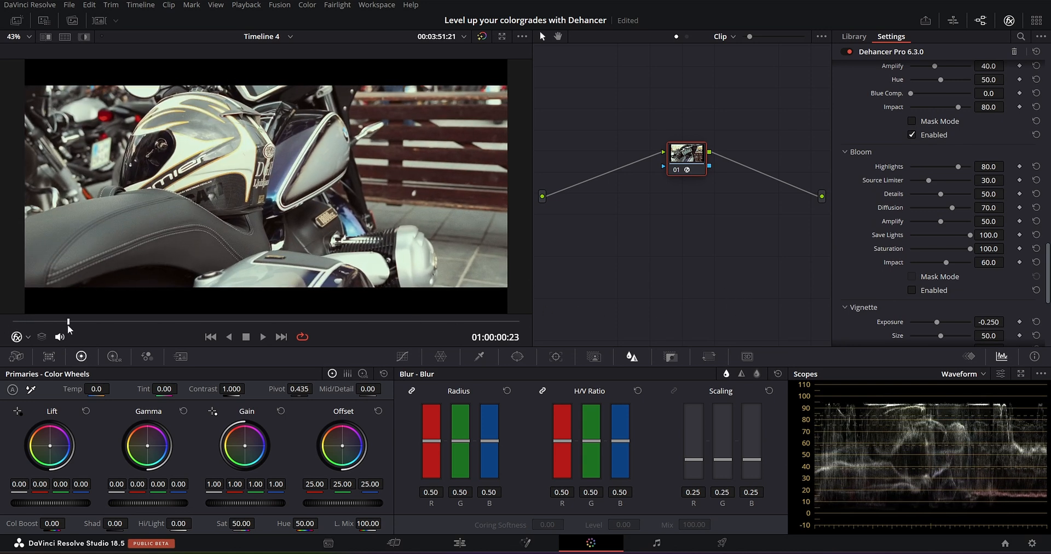
{"action": "left_click", "coordinate": [930, 295]}
{"action": "left_click_drag", "start_coordinate": [65, 323], "coordinate": [290, 322]}
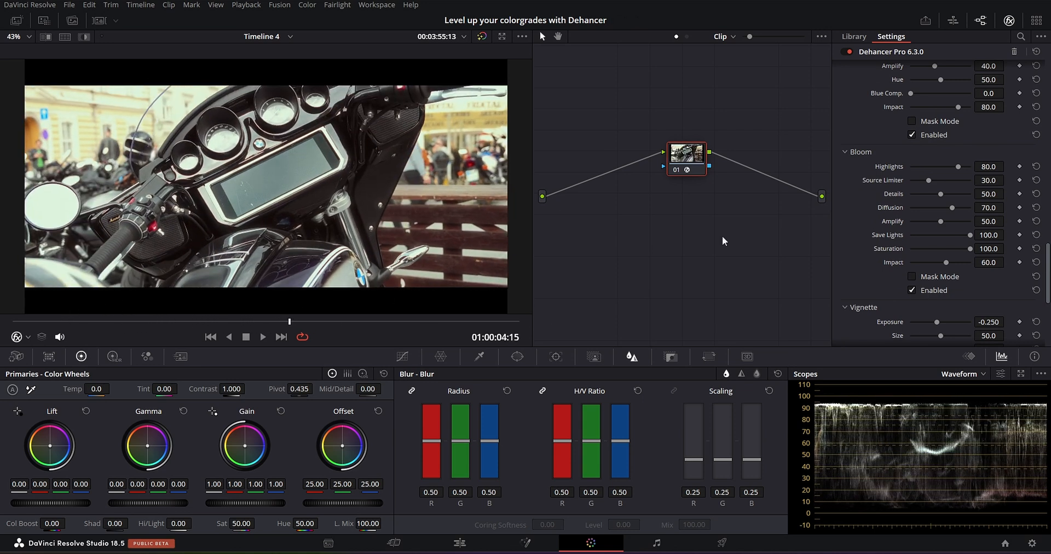
{"action": "left_click", "coordinate": [910, 290]}
{"action": "key", "text": "/"}
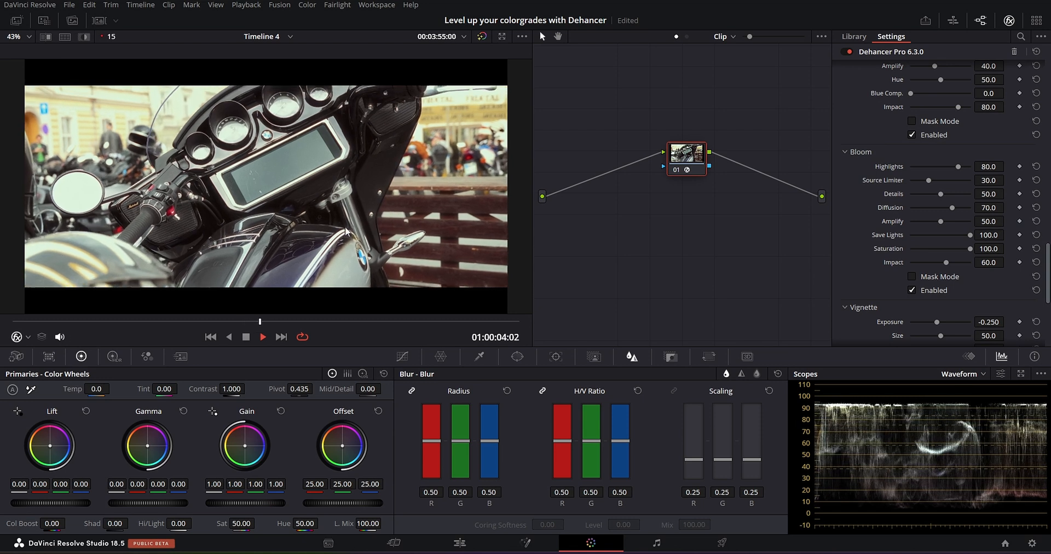
{"action": "key", "text": "space"}
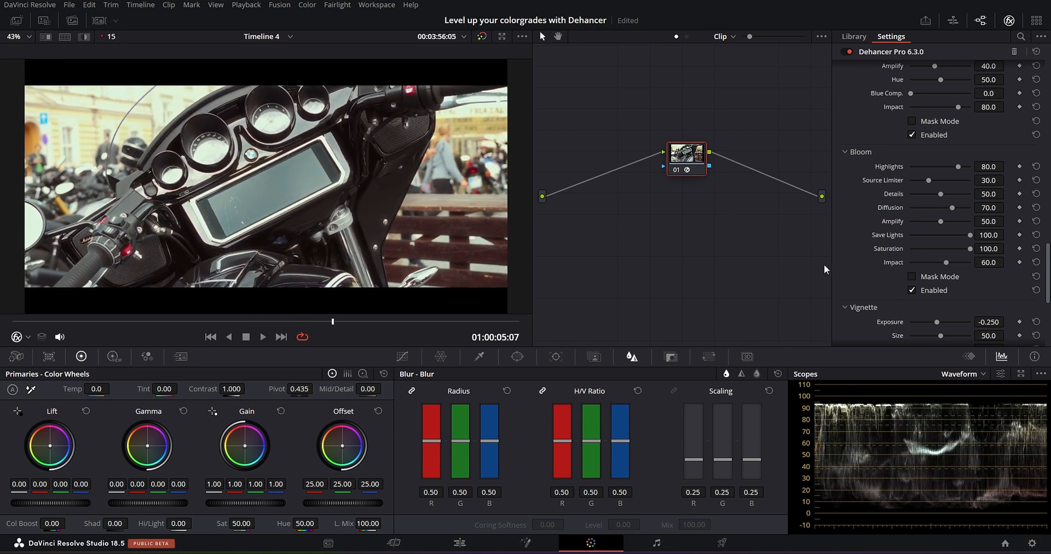
Enable the vignette and set its Size to 100.0, testing Exposure at -2.000 before resetting it
{"action": "scroll", "coordinate": [929, 291], "scroll_direction": "down", "scroll_amount": 3}
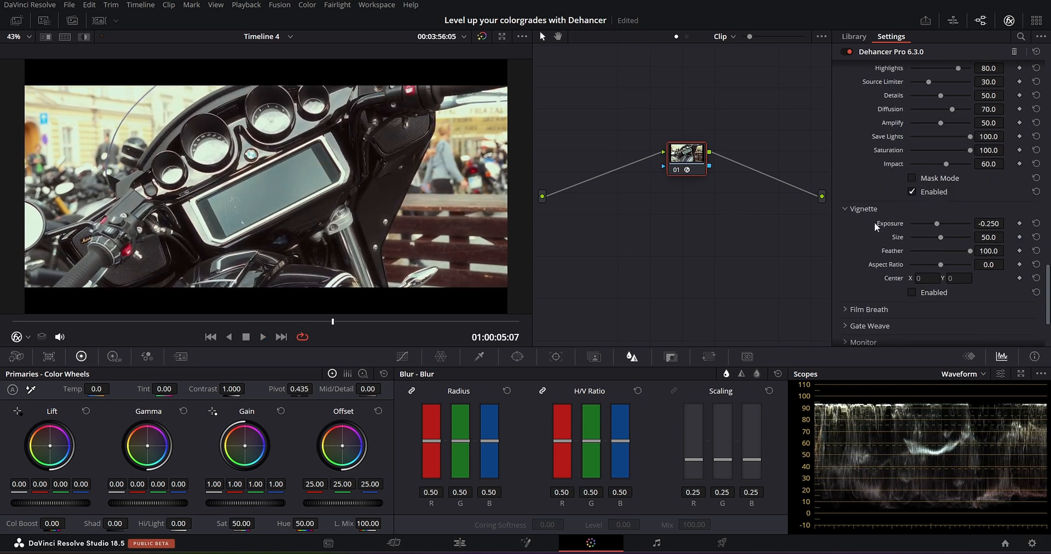
{"action": "left_click", "coordinate": [914, 293]}
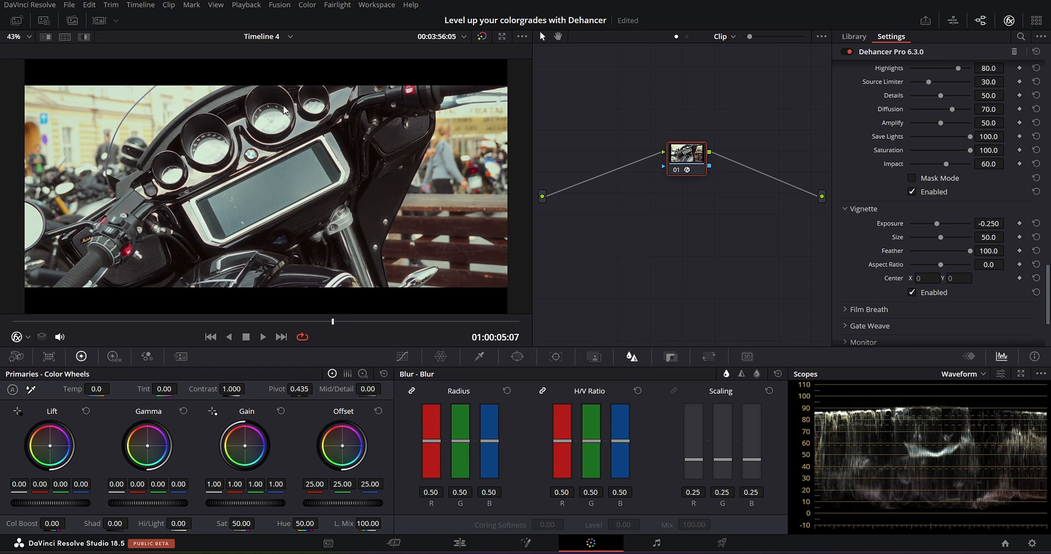
{"action": "left_click_drag", "start_coordinate": [936, 224], "coordinate": [856, 218]}
{"action": "left_click_drag", "start_coordinate": [940, 237], "coordinate": [967, 238]}
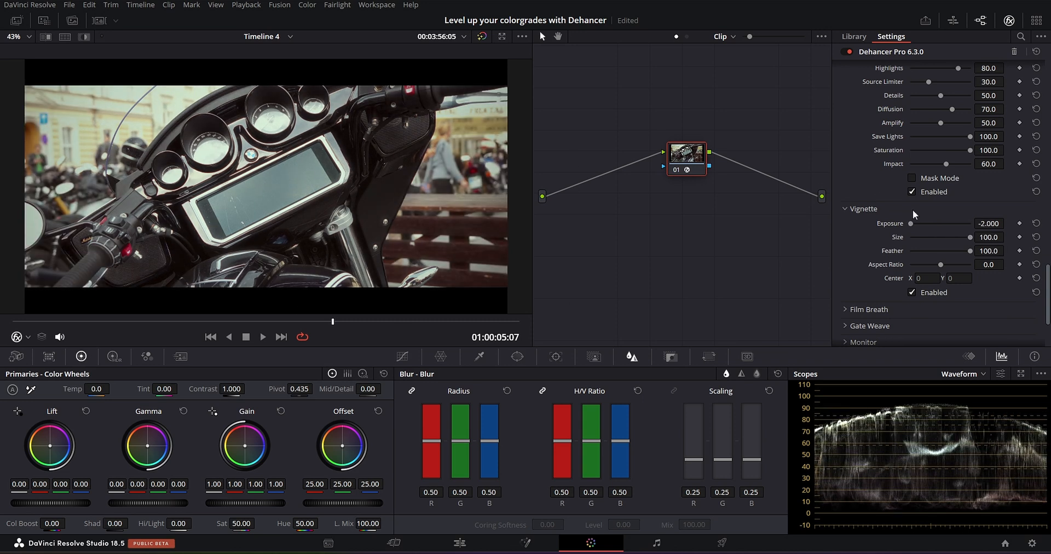
{"action": "double_click", "coordinate": [890, 224]}
{"action": "left_click", "coordinate": [913, 294]}
{"action": "left_click", "coordinate": [912, 295]}
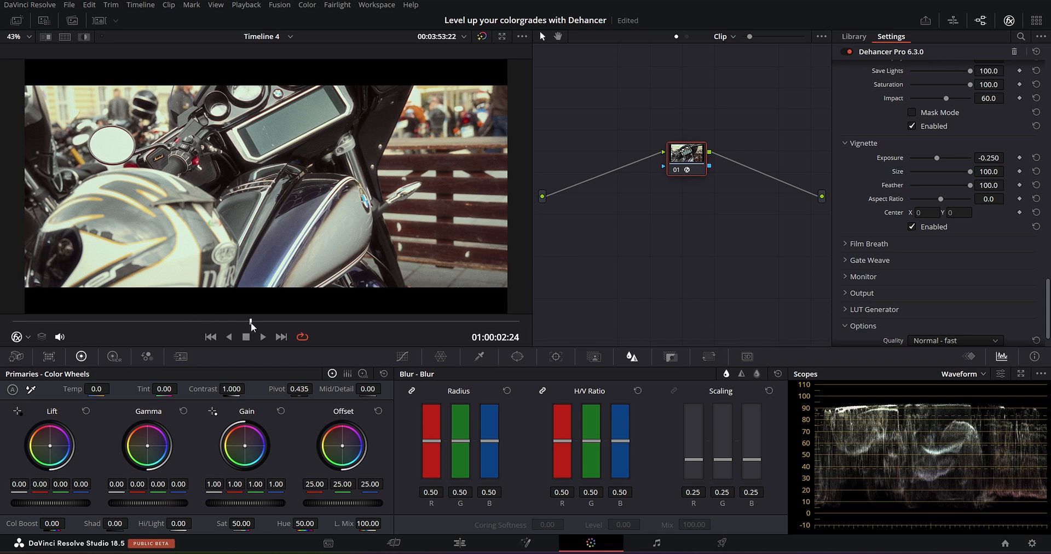
Enable Film Breath, play the clip to check it, and reset its Period to 3 and Exposure to 10.0
{"action": "left_click_drag", "start_coordinate": [257, 320], "coordinate": [268, 322]}
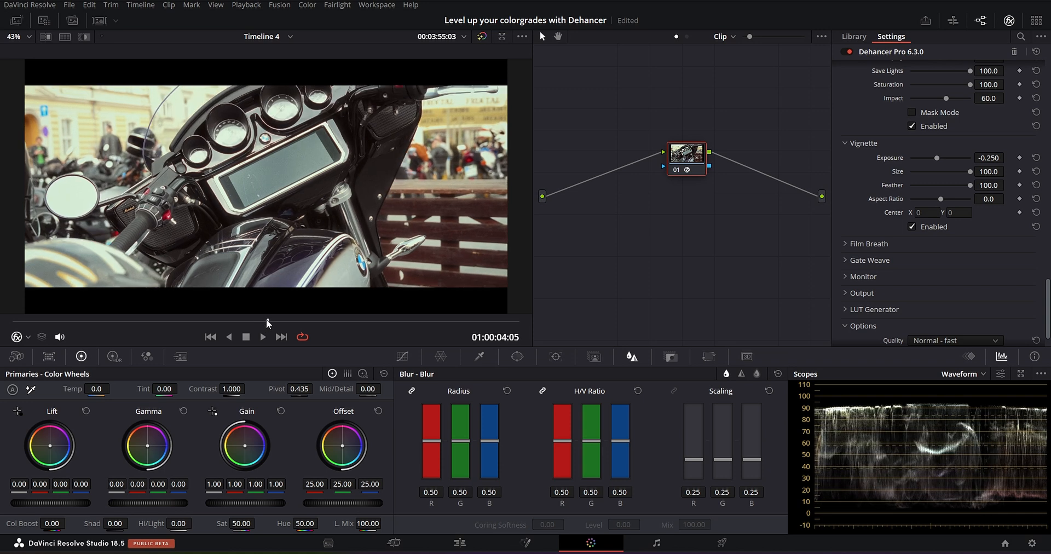
{"action": "left_click", "coordinate": [849, 243]}
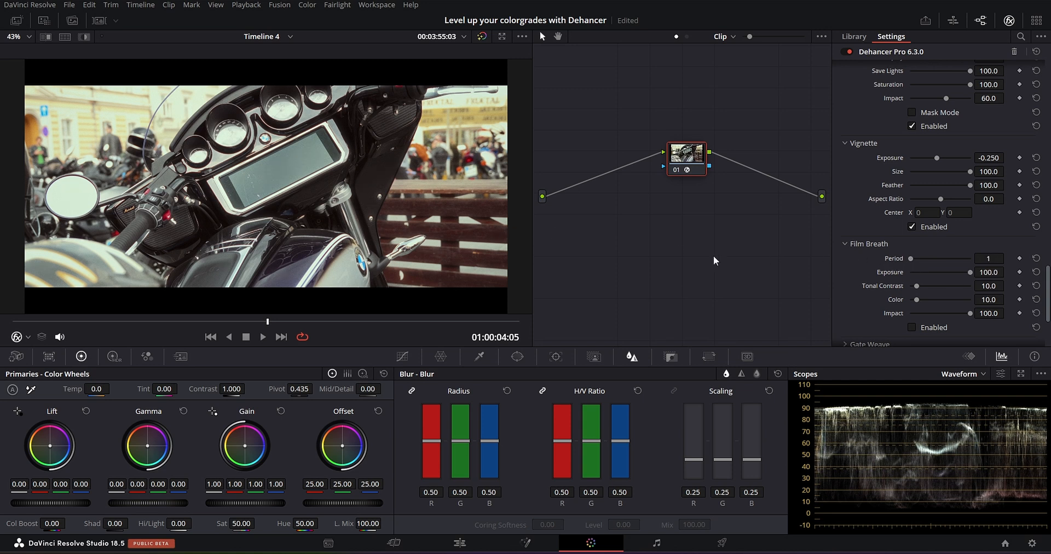
{"action": "left_click", "coordinate": [911, 326]}
{"action": "key", "text": "space"}
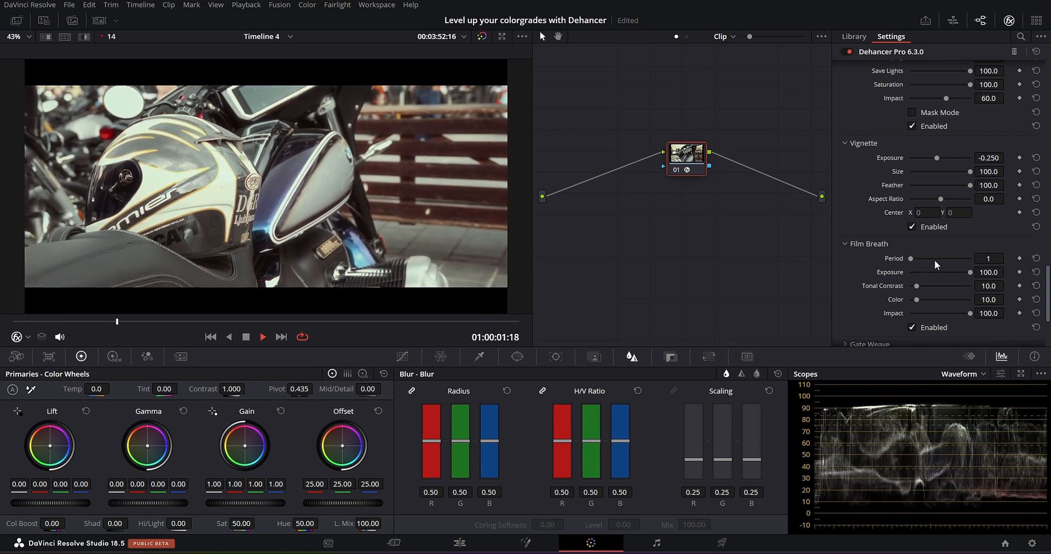
{"action": "left_click", "coordinate": [1037, 258]}
{"action": "left_click", "coordinate": [1036, 272]}
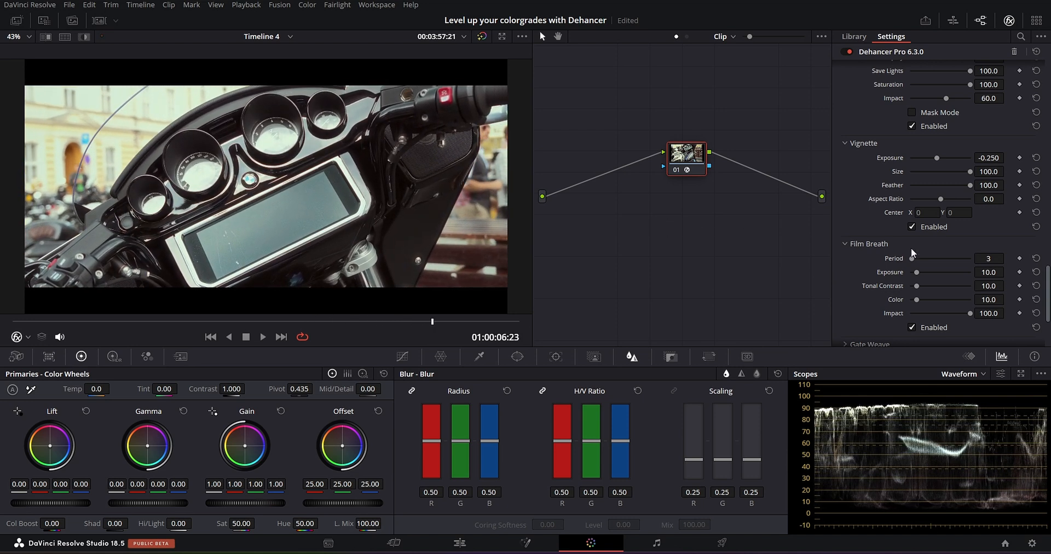
Enable Gate Weave during playback and reset its Period to 3, Translation X and Y to 10.0, and Rotation to 5.0
{"action": "scroll", "coordinate": [846, 226], "scroll_direction": "down", "scroll_amount": 4}
{"action": "left_click", "coordinate": [846, 228]}
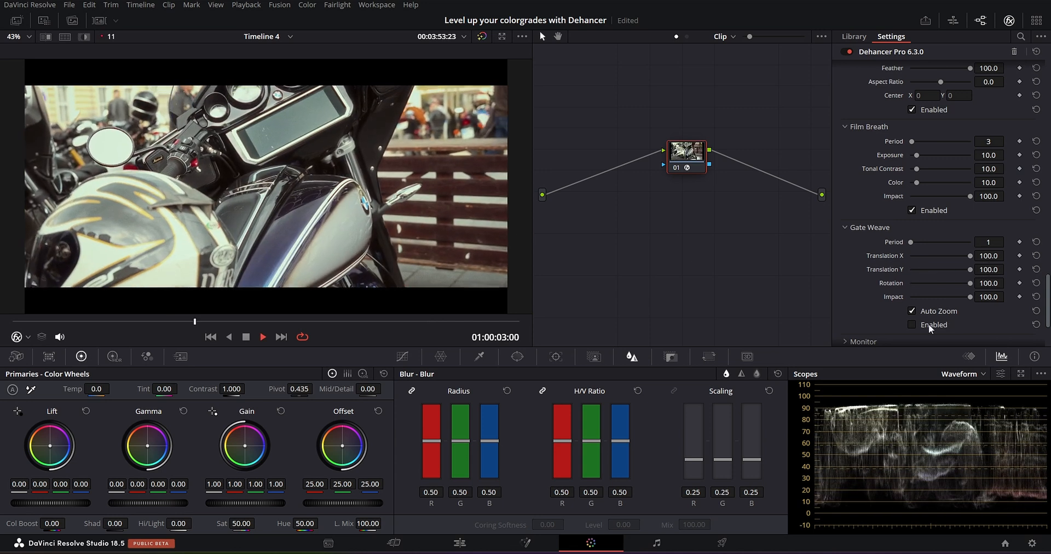
{"action": "left_click", "coordinate": [912, 324]}
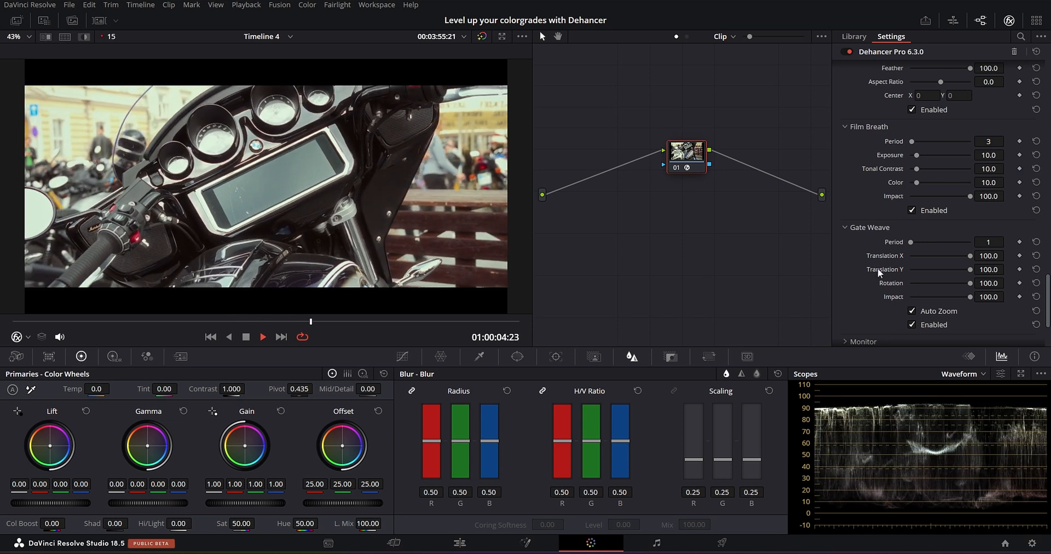
{"action": "left_click", "coordinate": [1038, 242]}
{"action": "left_click", "coordinate": [1038, 256]}
{"action": "left_click", "coordinate": [1039, 270]}
{"action": "left_click", "coordinate": [1037, 283]}
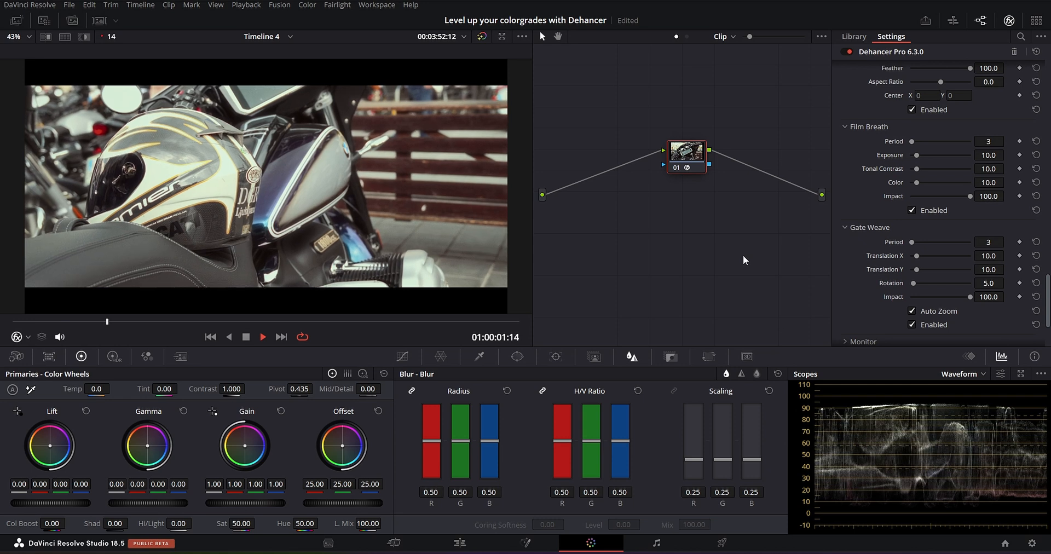
{"action": "key", "text": "space"}
Preview the False Color IRE and Clipping Indication monitoring aids, and test the Output adjustment
{"action": "scroll", "coordinate": [844, 264], "scroll_direction": "down", "scroll_amount": 3}
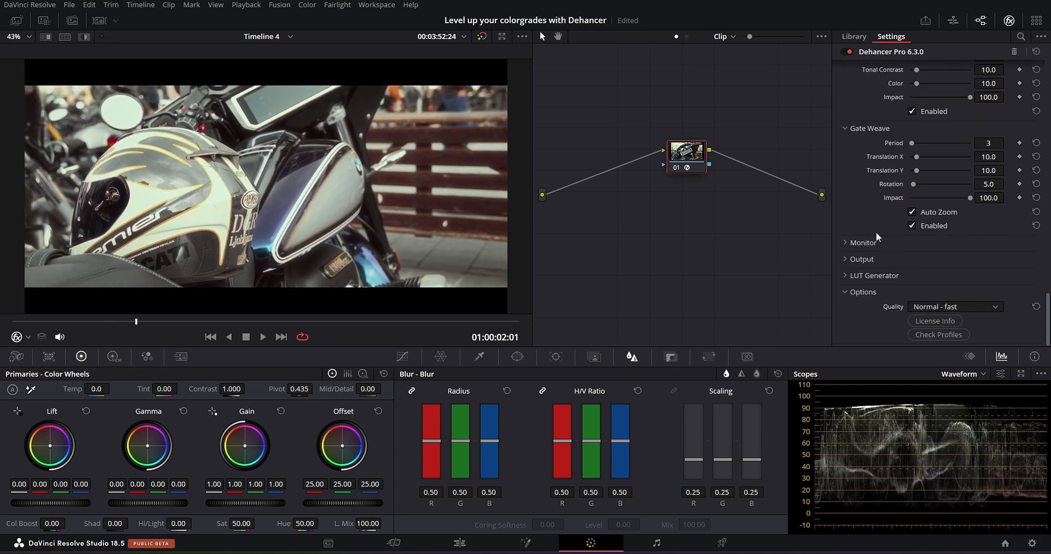
{"action": "left_click", "coordinate": [843, 242]}
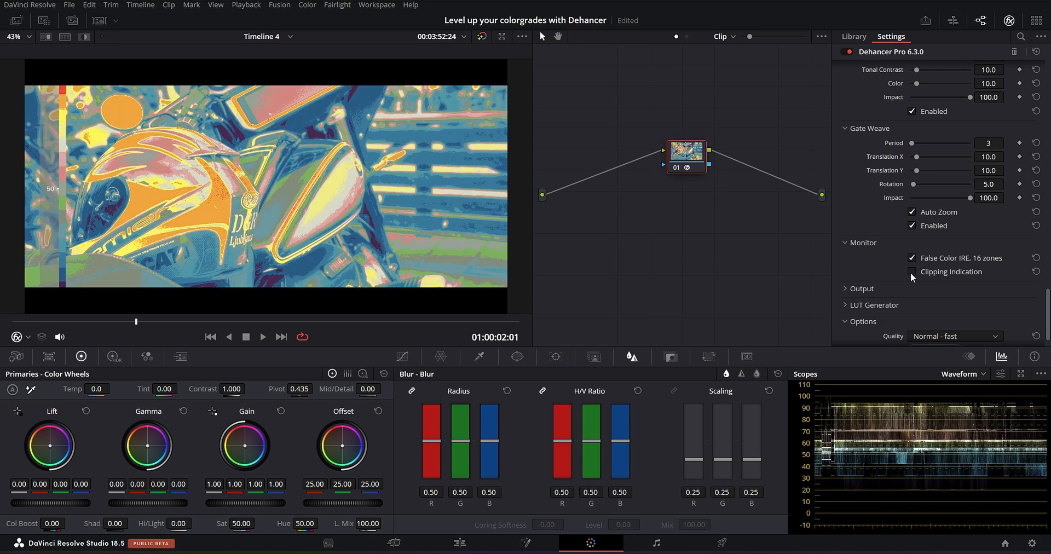
{"action": "left_click", "coordinate": [911, 272]}
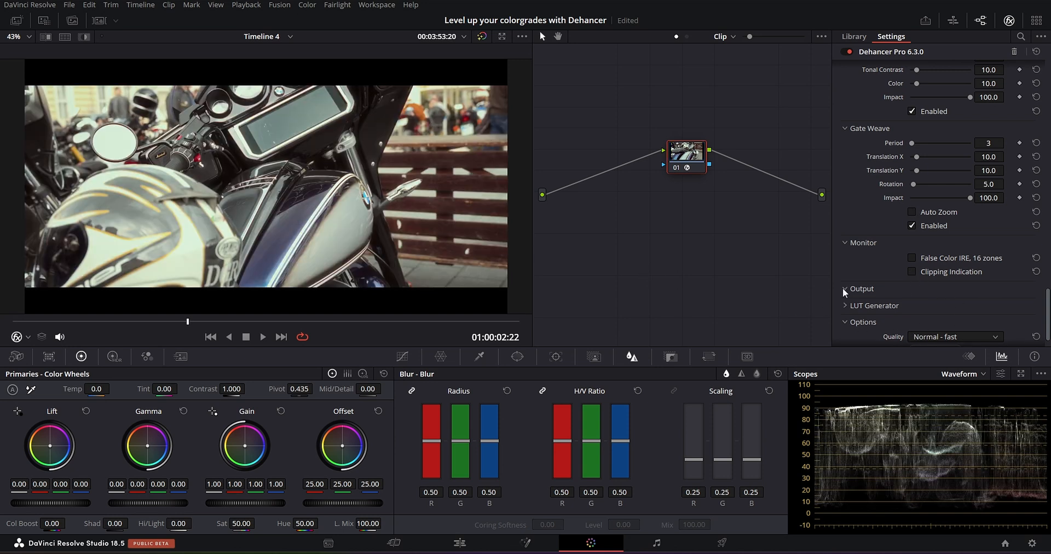
{"action": "left_click", "coordinate": [845, 289]}
{"action": "left_click_drag", "start_coordinate": [971, 304], "coordinate": [892, 301]}
Set the LUT Generator's LUT Size to Normal (33x33x33)
{"action": "left_click", "coordinate": [846, 305]}
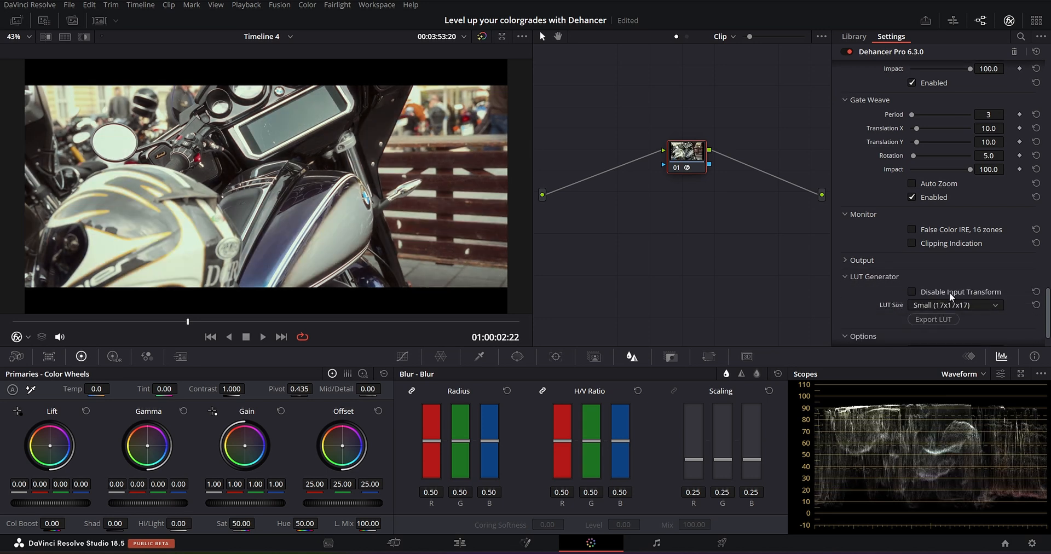
{"action": "left_click", "coordinate": [949, 305]}
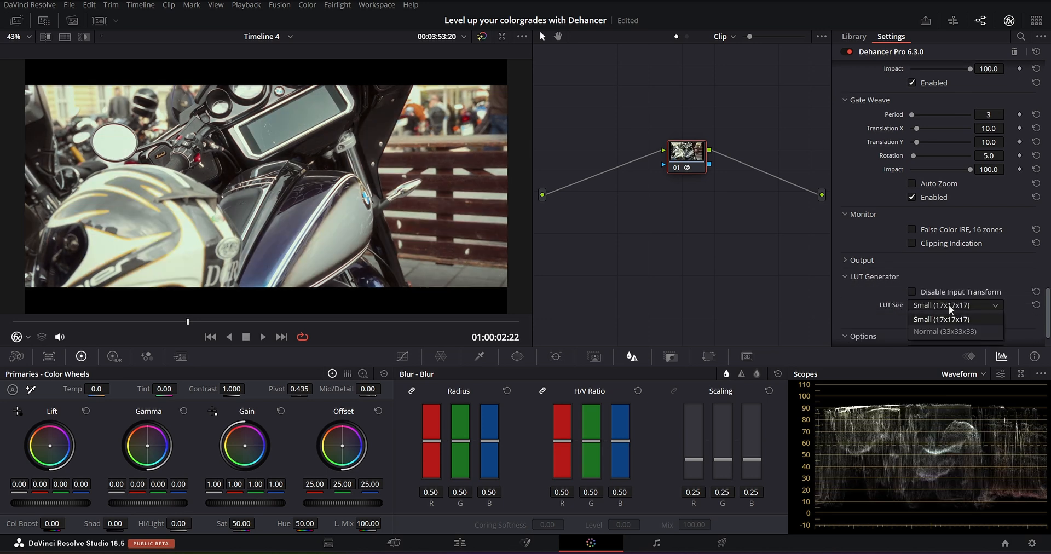
{"action": "left_click", "coordinate": [935, 331]}
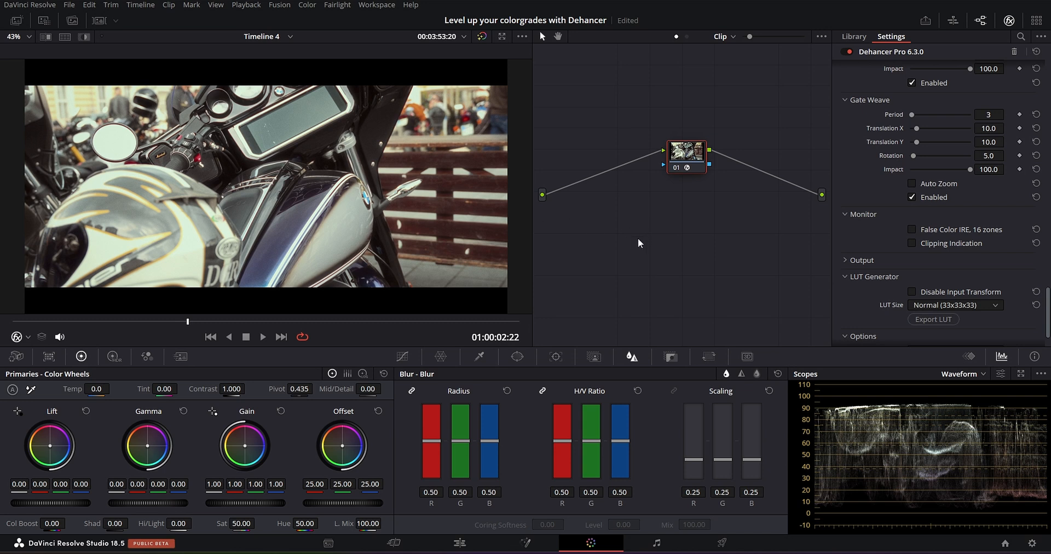
{"action": "mouse_move", "coordinate": [685, 153]}
{"action": "left_mouse_down"}
{"action": "mouse_move", "coordinate": [678, 164]}
{"action": "mouse_move", "coordinate": [664, 155]}
{"action": "mouse_move", "coordinate": [678, 155]}
{"action": "left_mouse_up"}
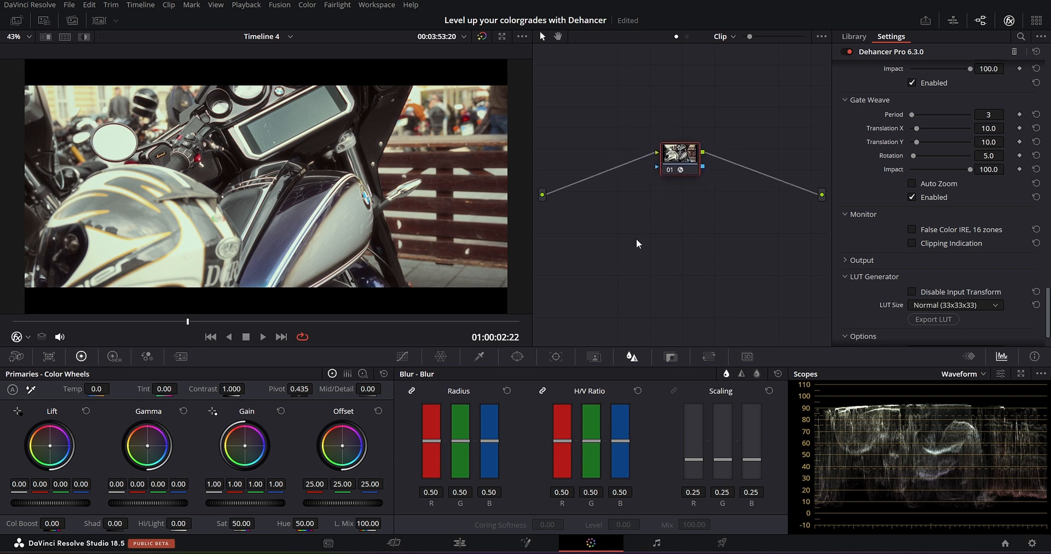
{"action": "left_click", "coordinate": [847, 276]}
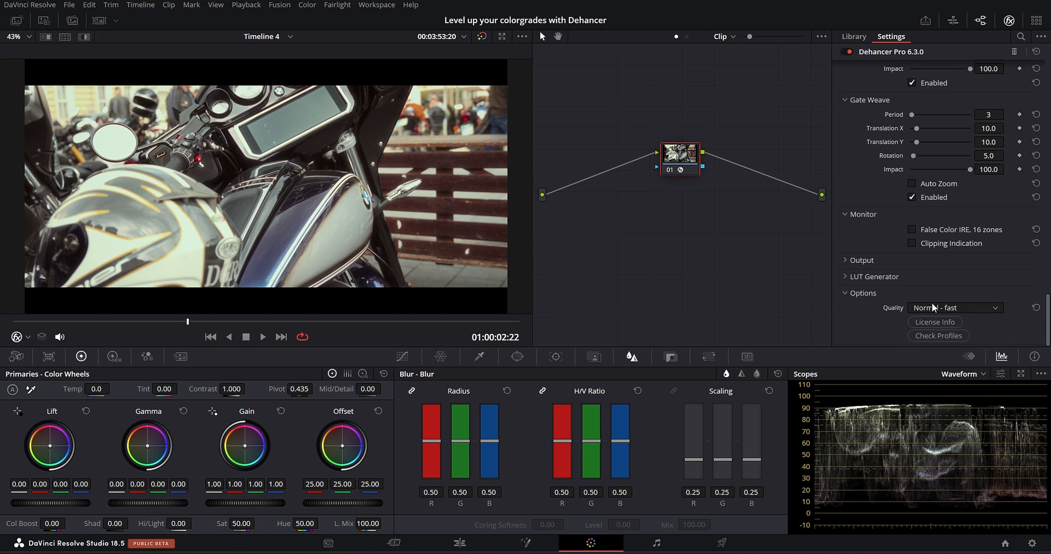
Set Dehancer's processing Quality to High - slow and play the clip from near its beginning
{"action": "left_click", "coordinate": [977, 308]}
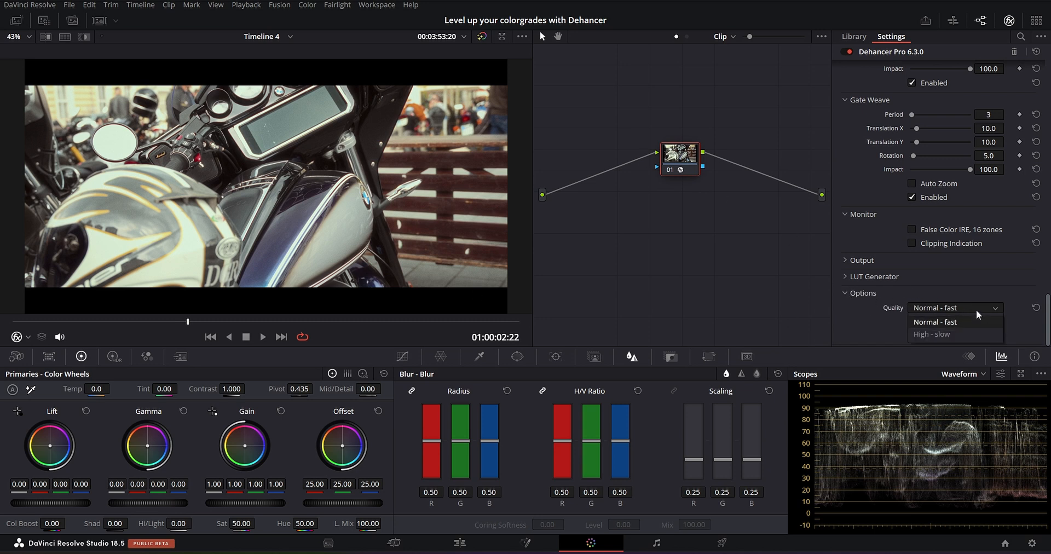
{"action": "left_click", "coordinate": [955, 334]}
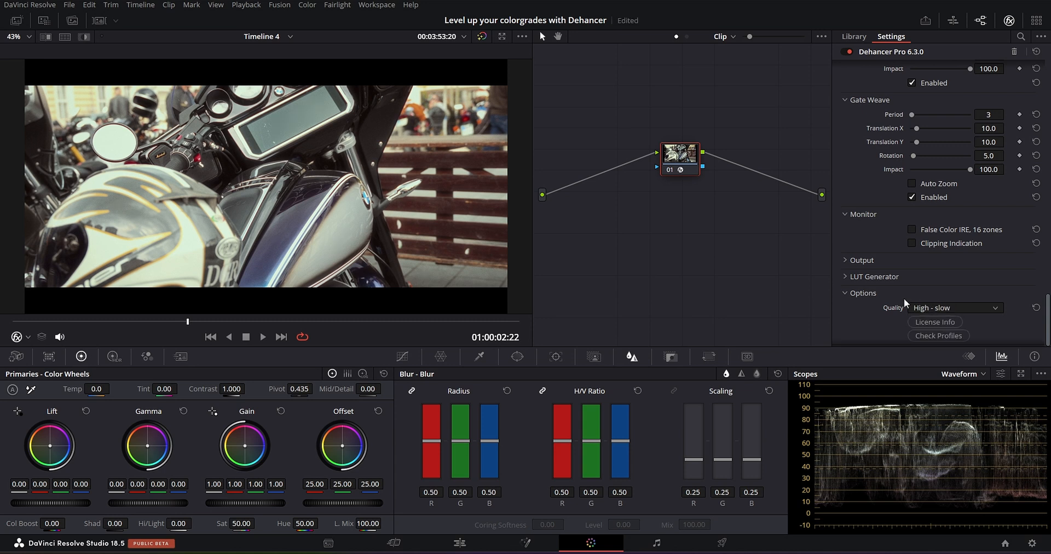
{"action": "left_click_drag", "start_coordinate": [53, 320], "coordinate": [65, 320]}
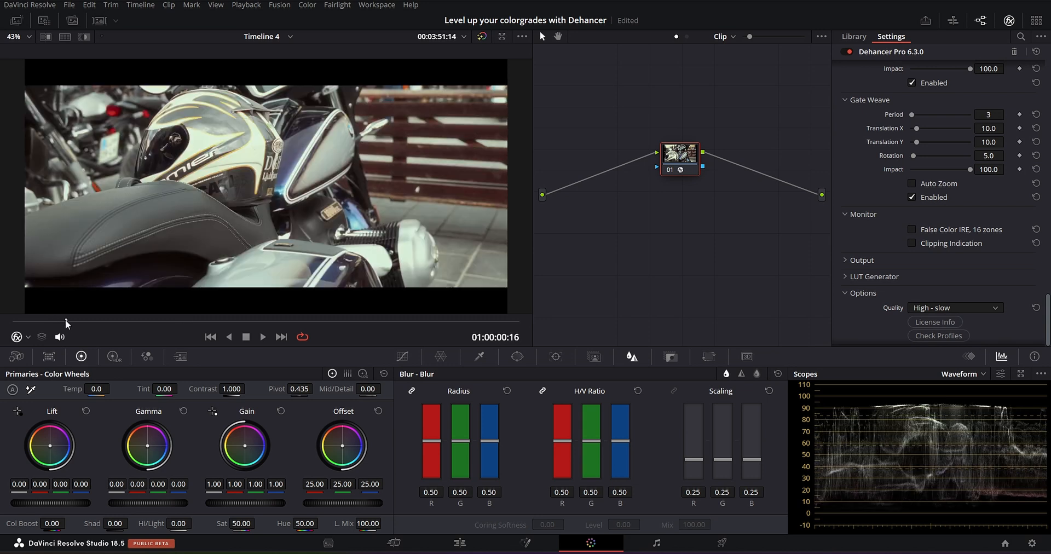
{"action": "key", "text": "space"}
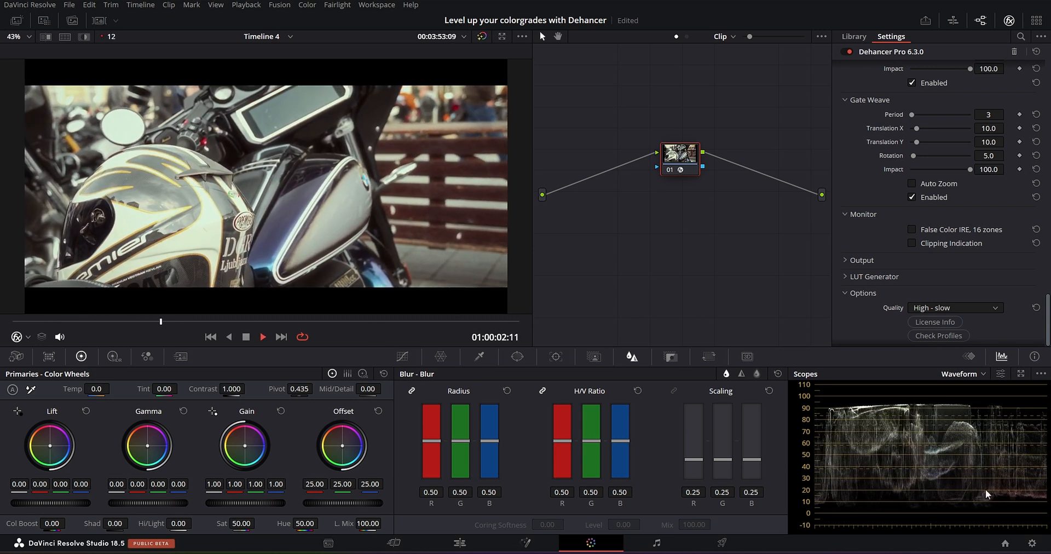
Set the project's timeline resolution to 4096 x 2160 DCI and save the project settings
{"action": "left_click", "coordinate": [1033, 543]}
{"action": "left_click", "coordinate": [310, 86]}
{"action": "left_click", "coordinate": [527, 107]}
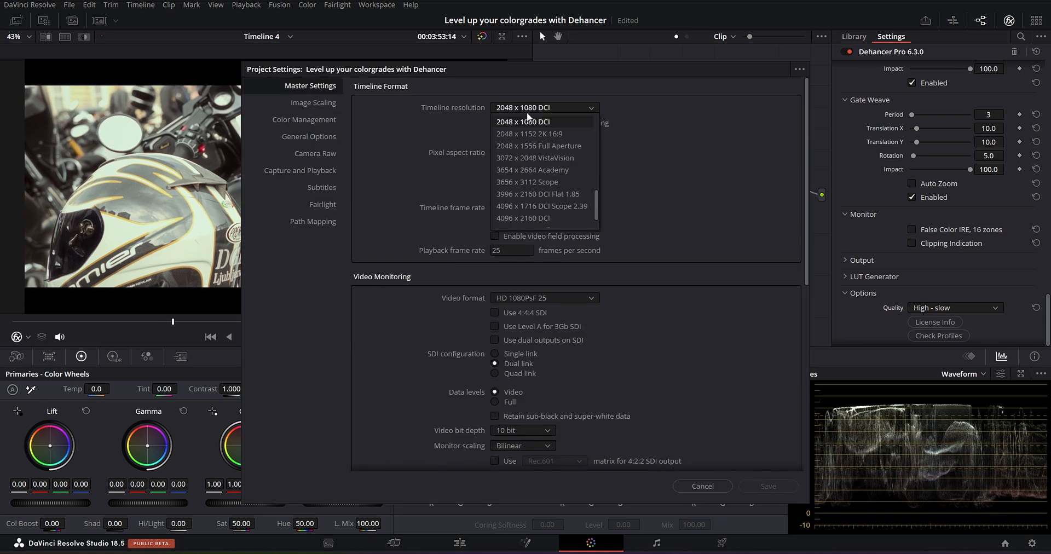
{"action": "left_click", "coordinate": [545, 218]}
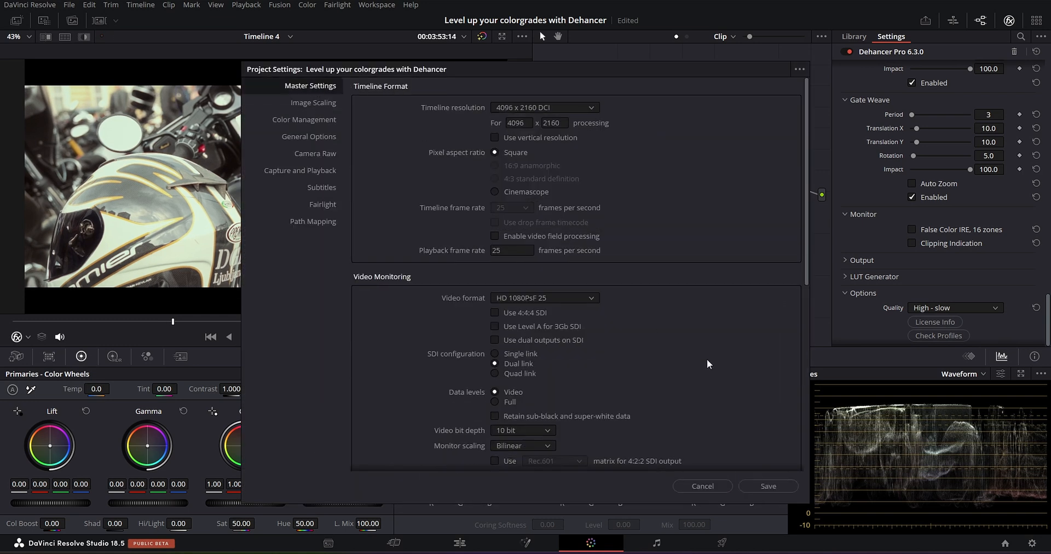
{"action": "left_click", "coordinate": [775, 483]}
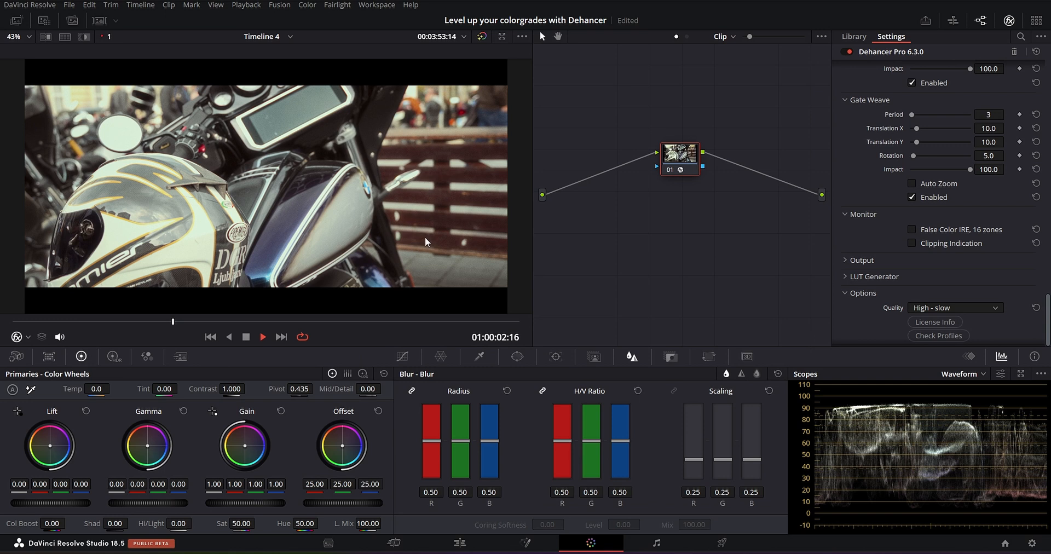